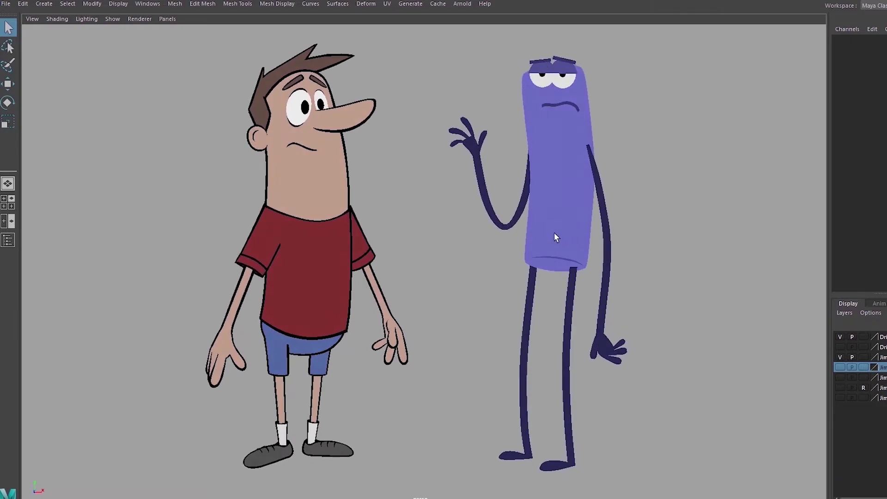
Examine the two flat cartoon characters up close and from several viewing angles
scroll(573, 273, up, 3)
alt+middle_drag(570, 271, 642, 390)
scroll(642, 390, up, 3)
alt+drag(642, 390, 536, 296)
alt+middle_drag(537, 297, 516, 100)
alt+right_drag(516, 99, 349, 224)
alt+drag(348, 224, 396, 202)
scroll(397, 208, up, 2)
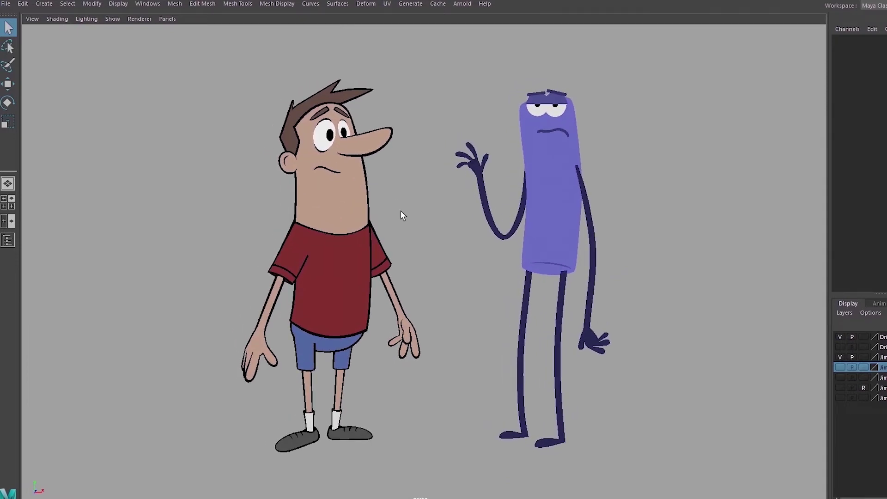
alt+middle_drag(404, 210, 400, 204)
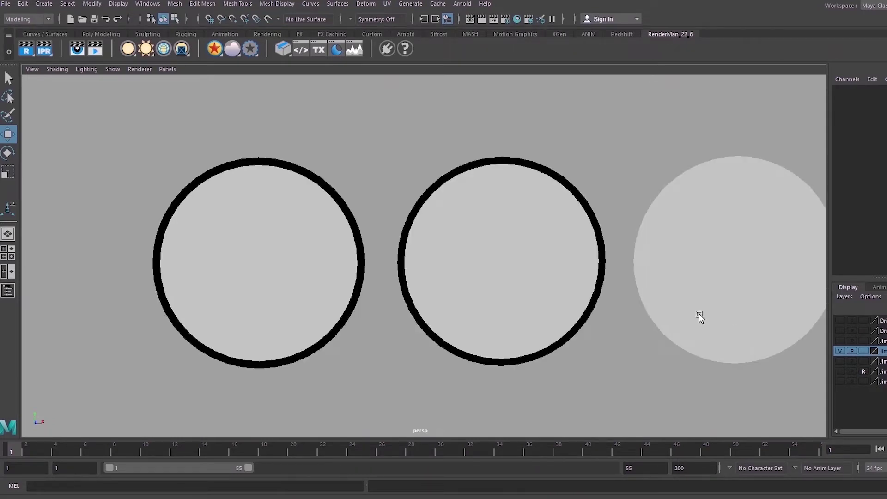
Scale the inner disc of the first outlined circle down slightly and raise it so the black outline is thicker along the bottom
mouse_move(698, 314)
alt+middle_down()
mouse_move(655, 307)
mouse_move(712, 313)
alt+middle_up()
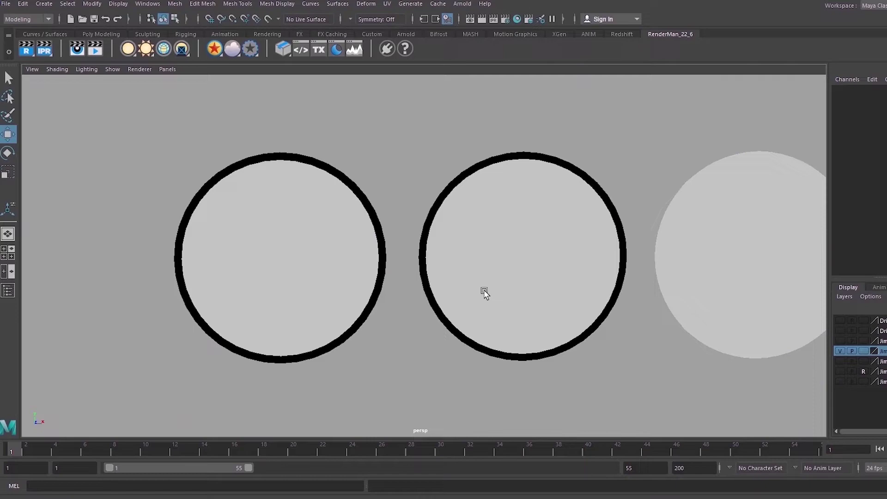
alt+drag(319, 300, 489, 297)
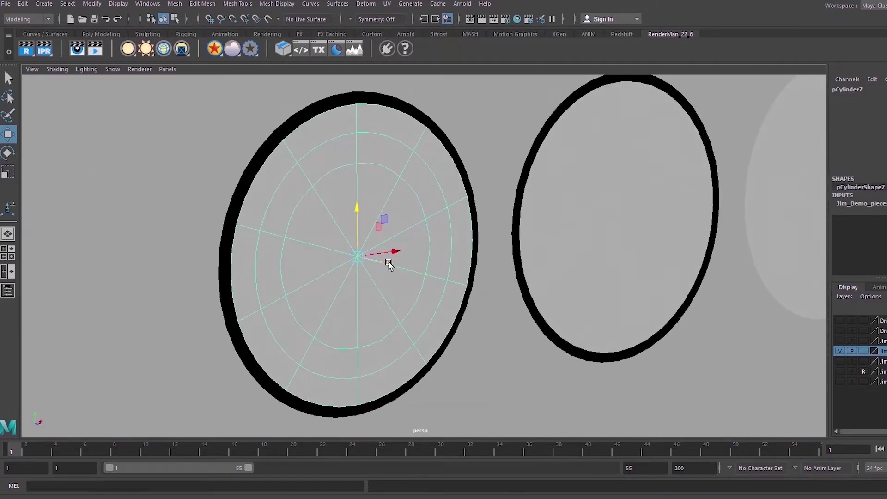
alt+drag(390, 265, 405, 292)
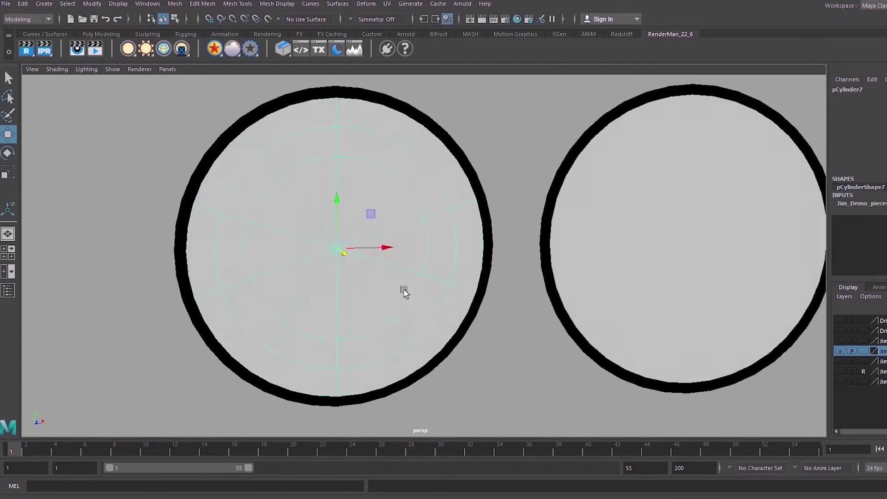
click(520, 170)
alt+drag(520, 170, 447, 172)
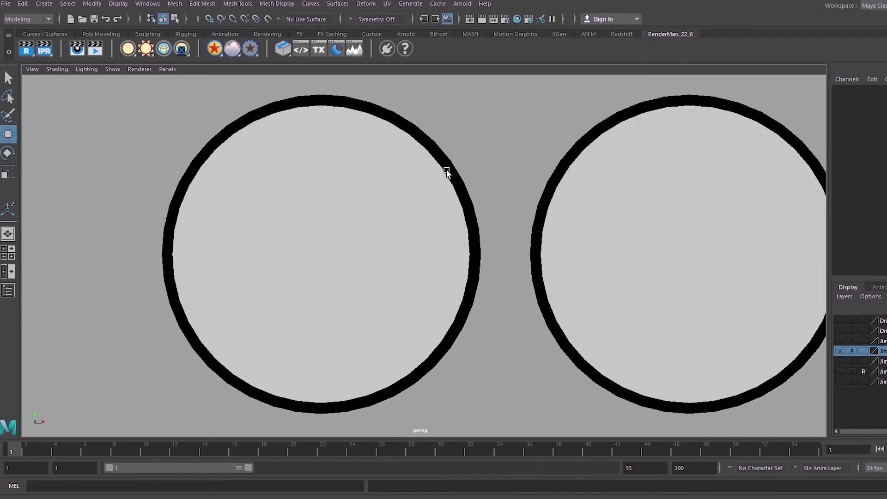
click(425, 226)
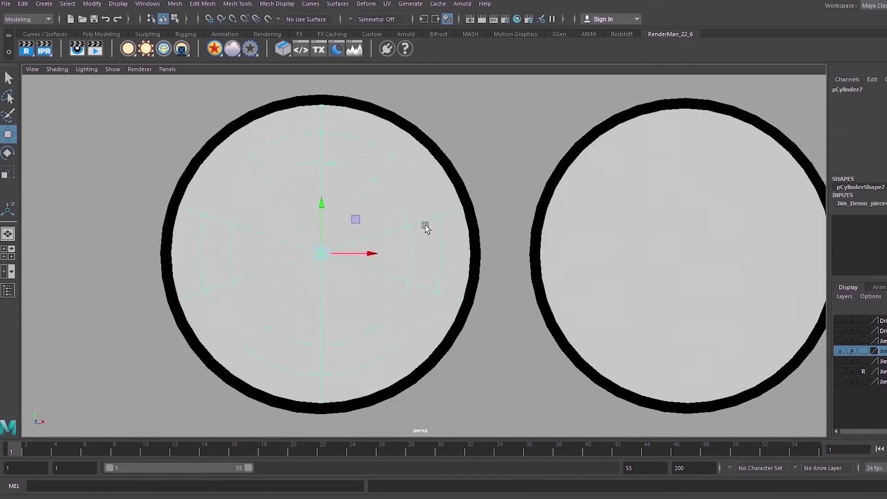
key(r)
mouse_move(323, 255)
mouse_down()
mouse_move(331, 252)
mouse_move(318, 252)
mouse_up()
key(w)
drag(321, 200, 322, 191)
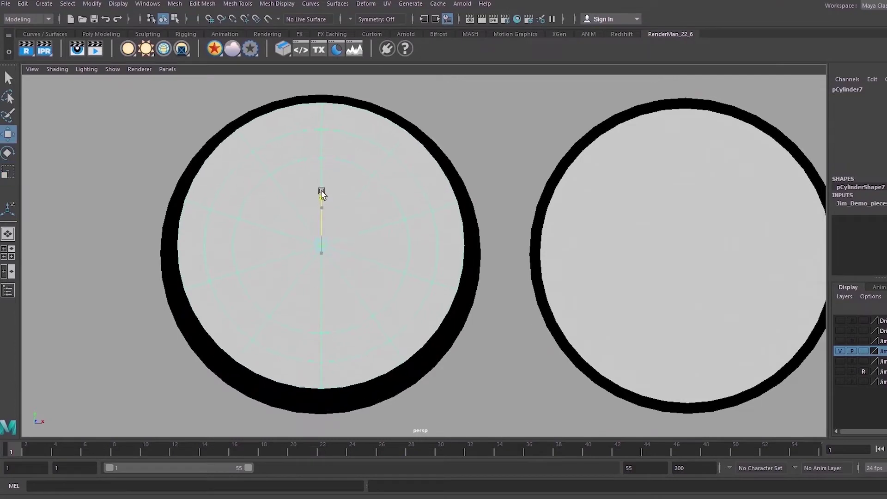
click(493, 139)
Shrink the inner component ring of the second outlined circle and shift it upward to thicken the outline's lower part
click(648, 228)
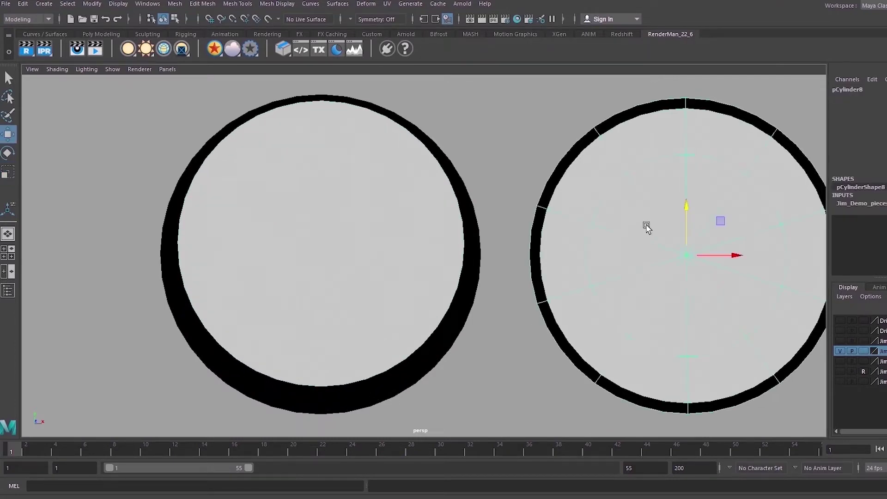
alt+middle_drag(646, 226, 495, 238)
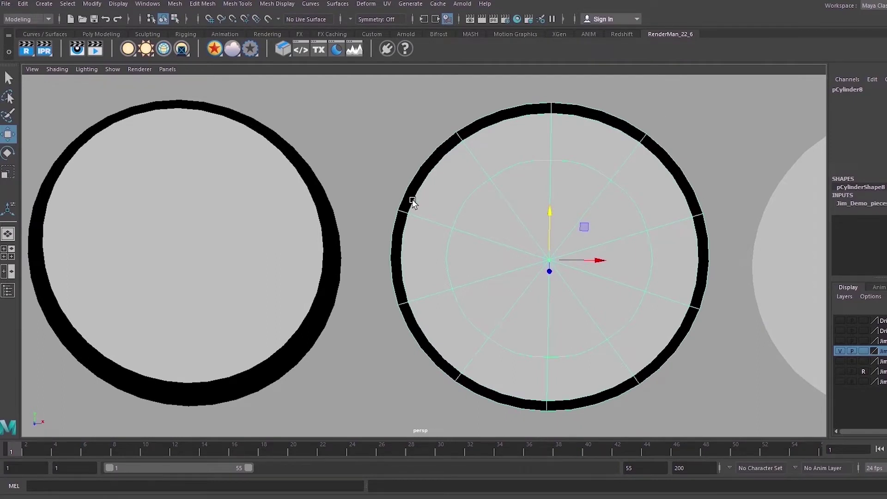
alt+drag(446, 242, 483, 225)
right_drag(486, 180, 491, 149)
key(r)
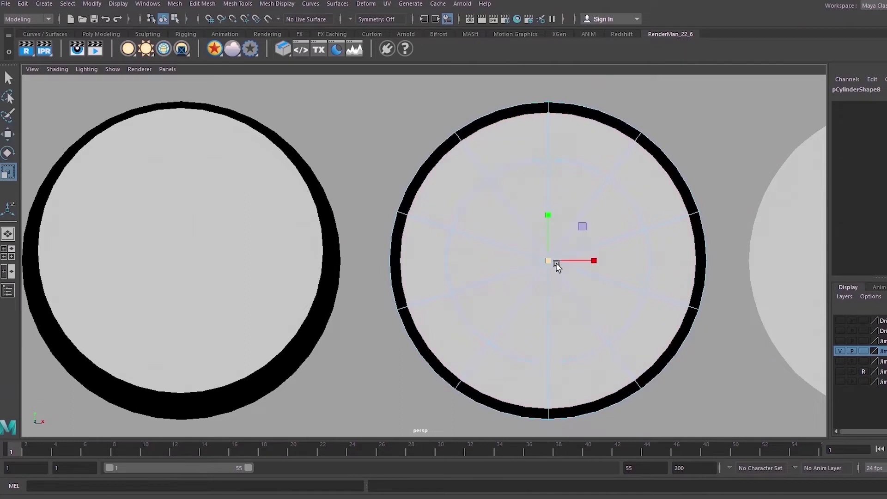
drag(556, 263, 533, 267)
key(w)
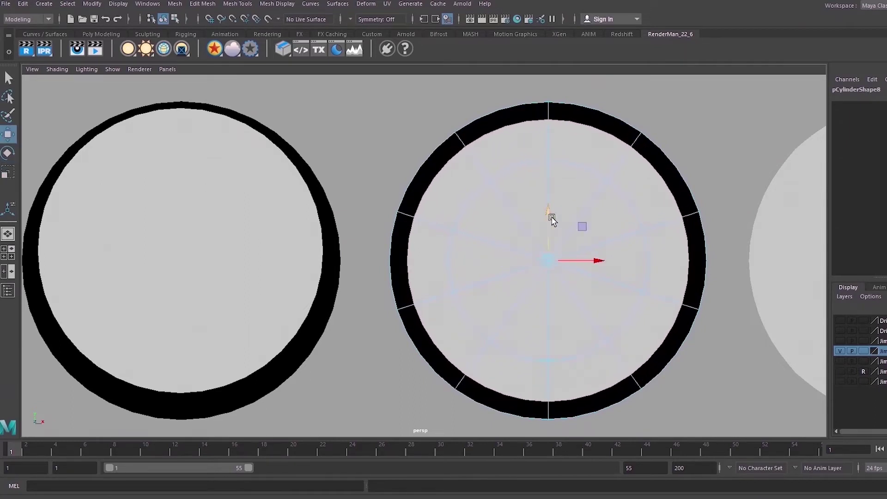
drag(549, 215, 553, 200)
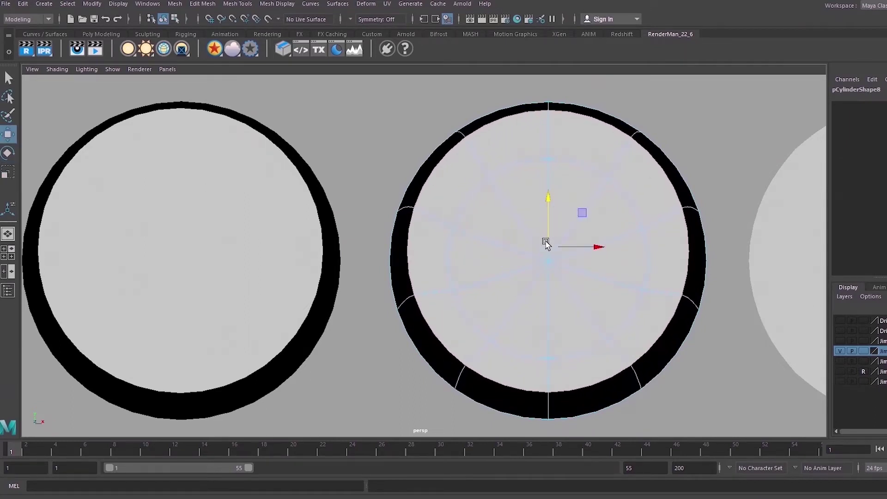
click(672, 115)
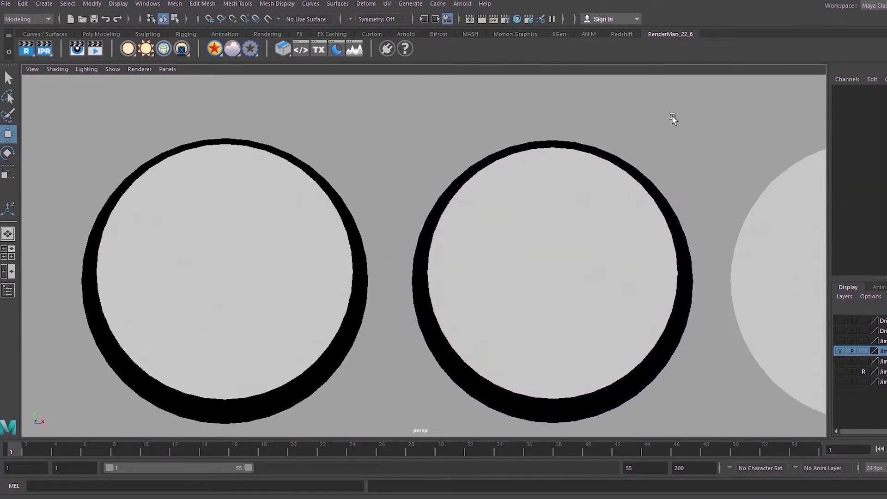
Delete half of the sphere's faces and flatten the remaining half into a disc using a value of 0
alt+drag(532, 198, 622, 247)
right_drag(591, 190, 594, 223)
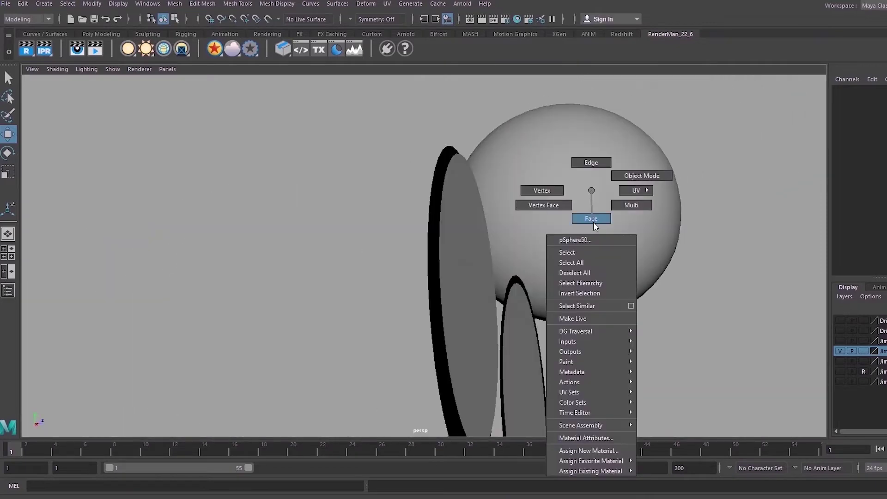
right_drag(594, 222, 594, 222)
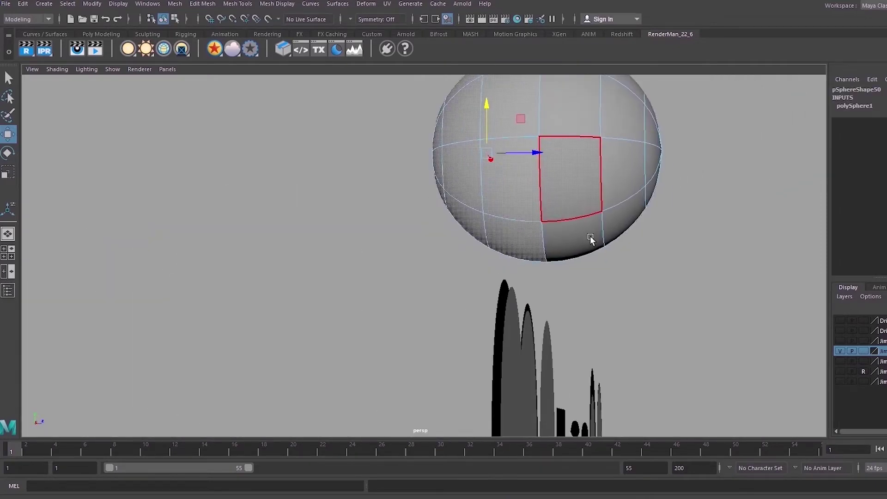
alt+drag(590, 240, 504, 279)
key(Delete)
key(F8)
key(F8)
text(0)
key(Return)
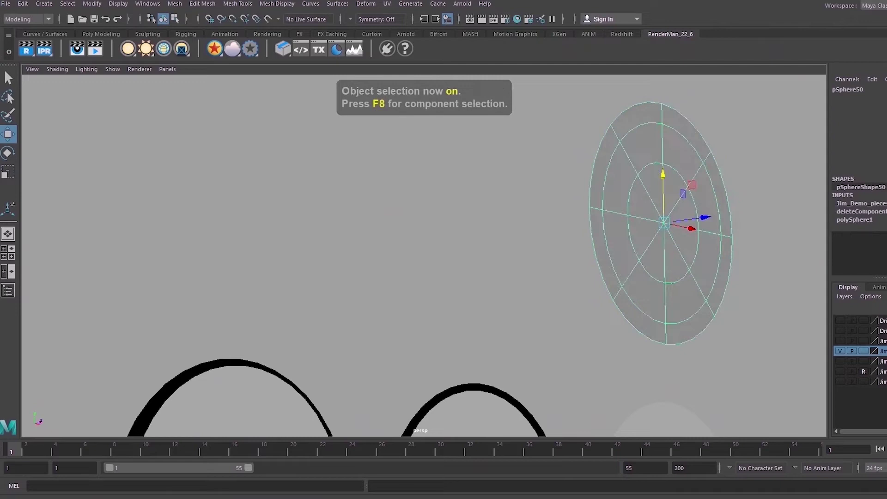
Compare the flattened disc's face layout with the second outlined circle's mesh
click(763, 306)
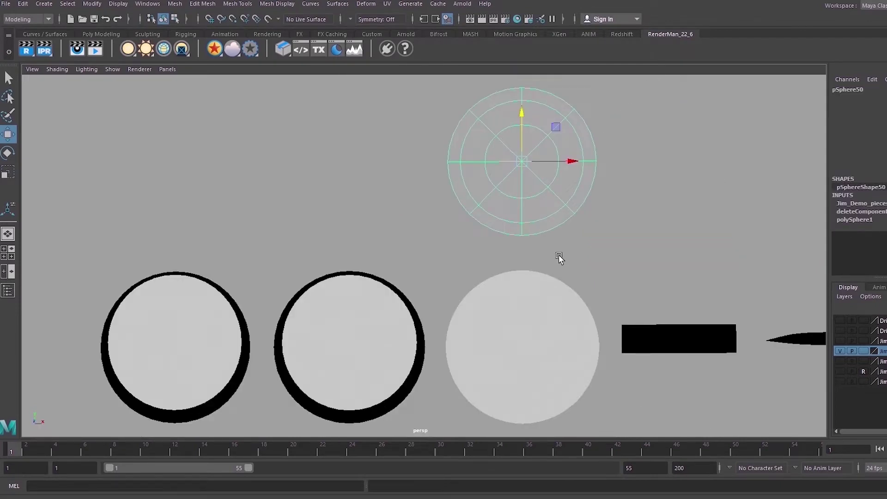
alt+middle_drag(571, 242, 552, 255)
alt+right_drag(552, 256, 583, 272)
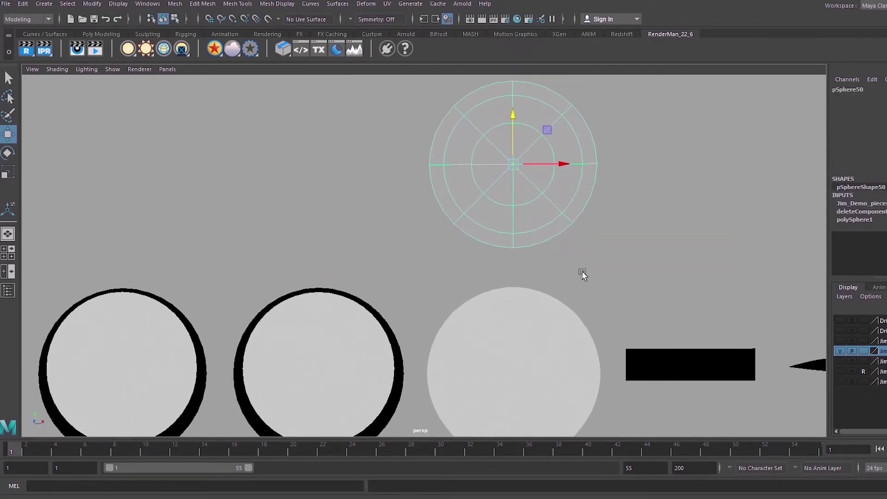
right_drag(528, 216, 529, 237)
click(536, 215)
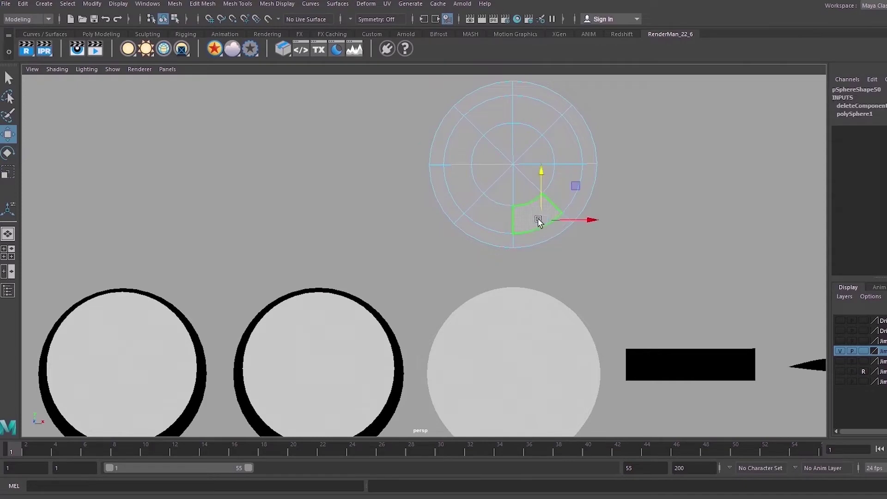
click(525, 190)
click(347, 345)
alt+middle_drag(349, 340, 416, 272)
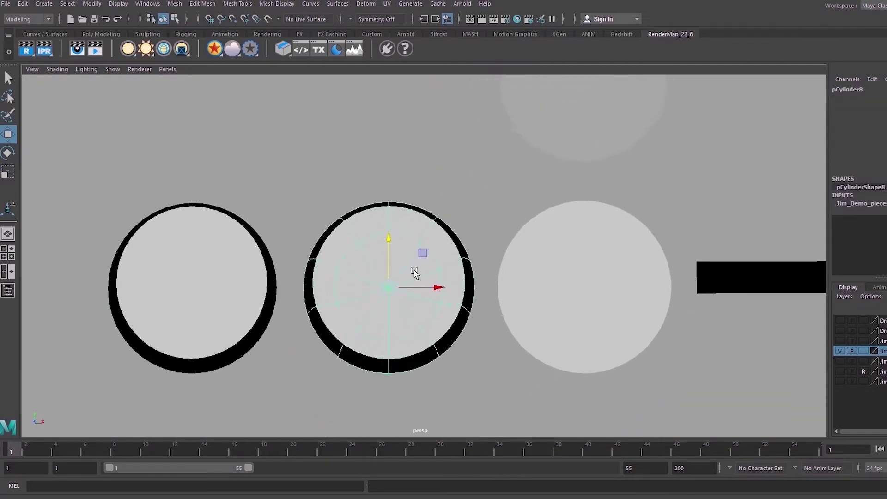
alt+right_drag(416, 272, 458, 317)
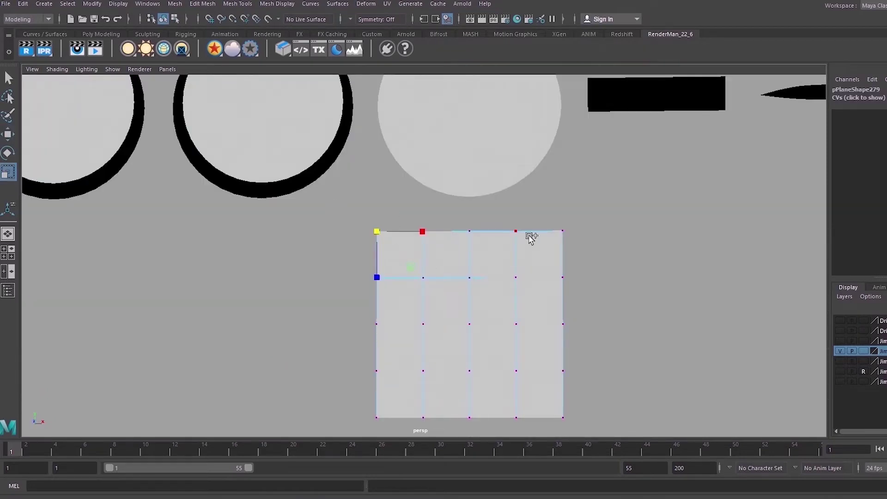
Scale the square plane's four corner vertices inward and turn on its smooth mesh preview
shift+click(562, 229)
shift+drag(585, 396, 534, 431)
shift+drag(348, 400, 385, 430)
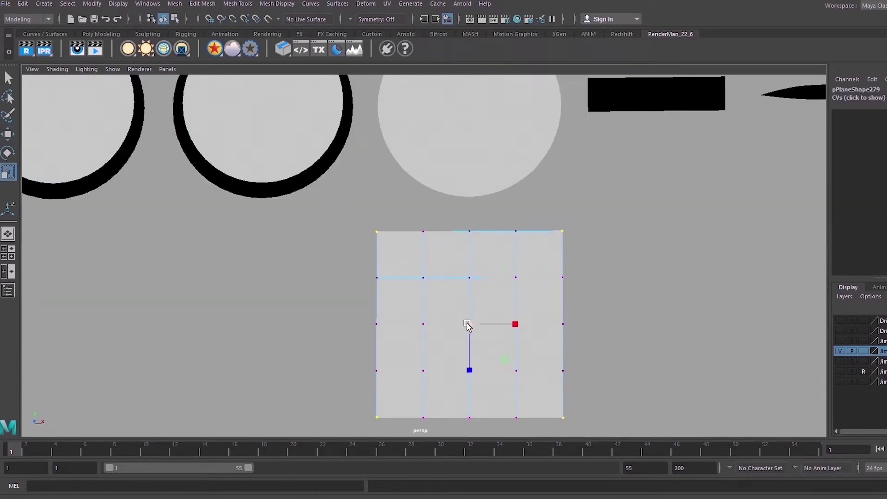
drag(469, 324, 384, 315)
key(3)
Select the vertex groups around the plane's four corners and scale them inward to round the shape
shift+drag(335, 211, 433, 284)
shift+drag(501, 231, 563, 308)
shift+drag(582, 361, 495, 430)
shift+drag(342, 344, 432, 428)
middle_drag(482, 348, 453, 335)
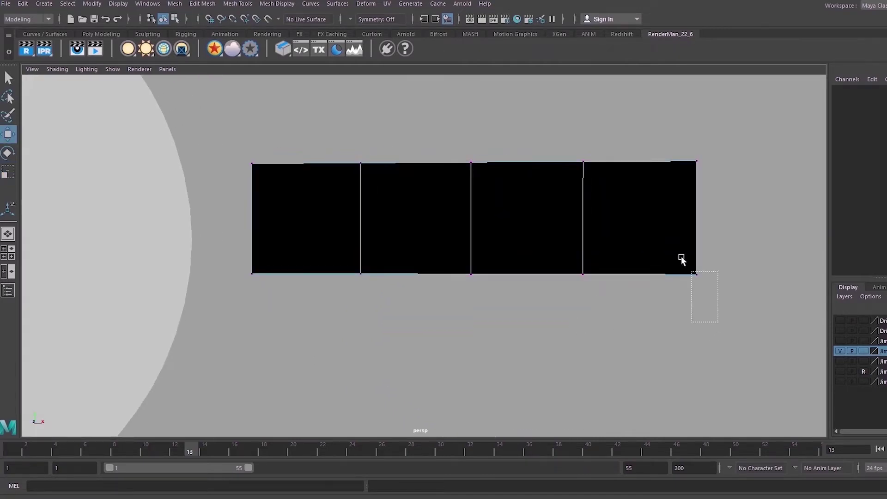
Taper the black strip's right end and raise its lower inner vertices to curve the underside
drag(698, 204, 611, 308)
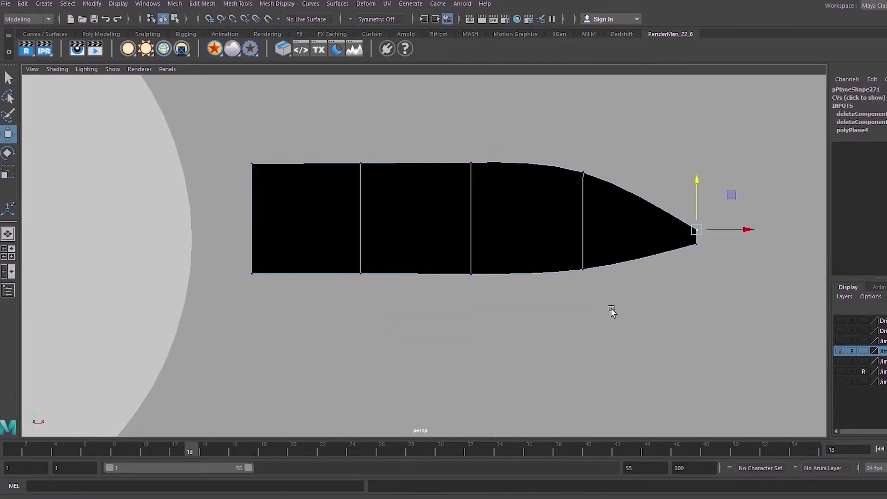
drag(527, 218, 534, 192)
drag(389, 213, 335, 308)
drag(361, 224, 361, 208)
Lower and narrow the black strip's left end, and raise its top middle vertex to form a high arch
drag(273, 259, 235, 289)
drag(252, 223, 252, 248)
drag(243, 170, 263, 152)
drag(254, 116, 260, 239)
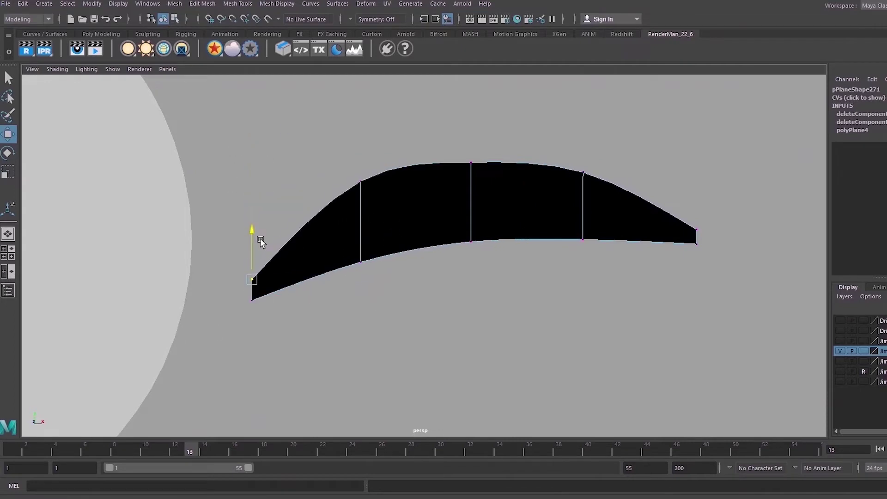
drag(458, 178, 485, 148)
drag(472, 111, 473, 74)
click(729, 291)
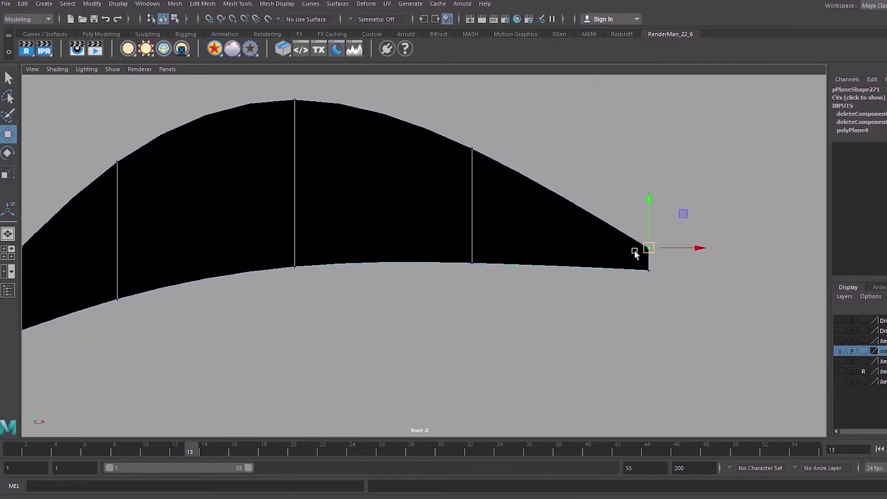
Slide the upper vertex at the arched strip's right tip inward and merge the two tip vertices into one point
alt+right_drag(636, 254, 726, 310)
drag(707, 249, 650, 232)
click(606, 164)
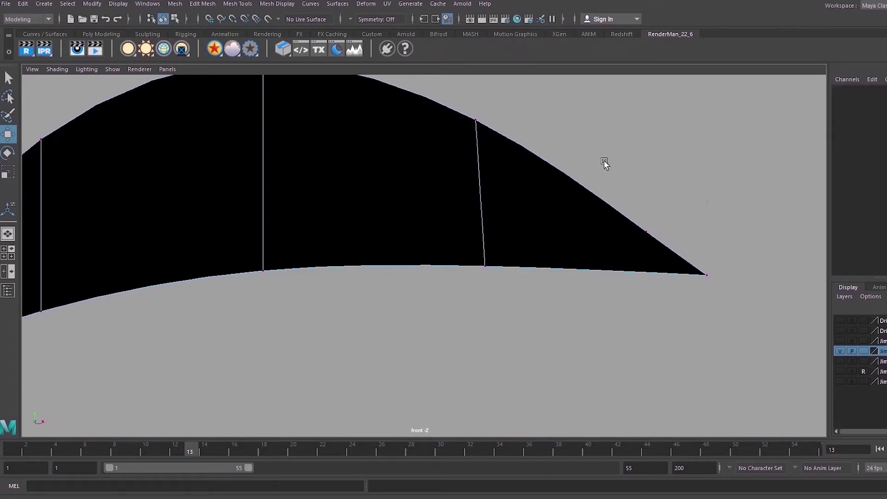
drag(613, 180, 570, 233)
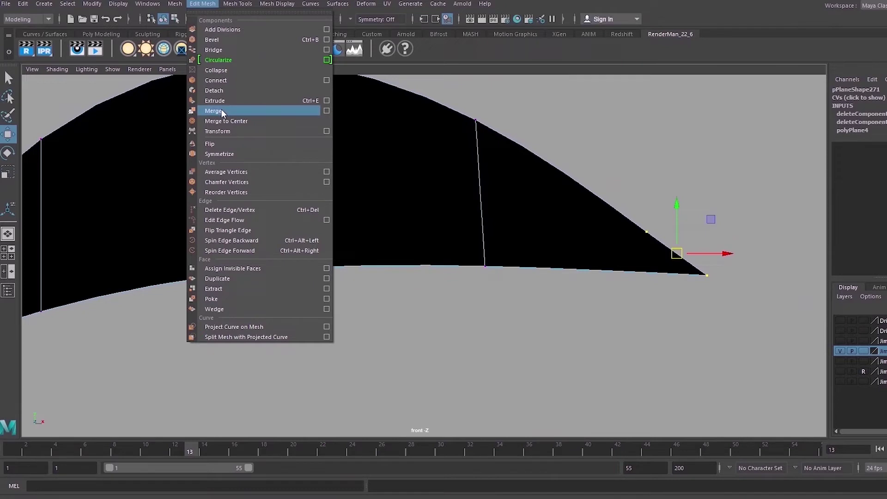
click(221, 111)
scroll(442, 173, down, 3)
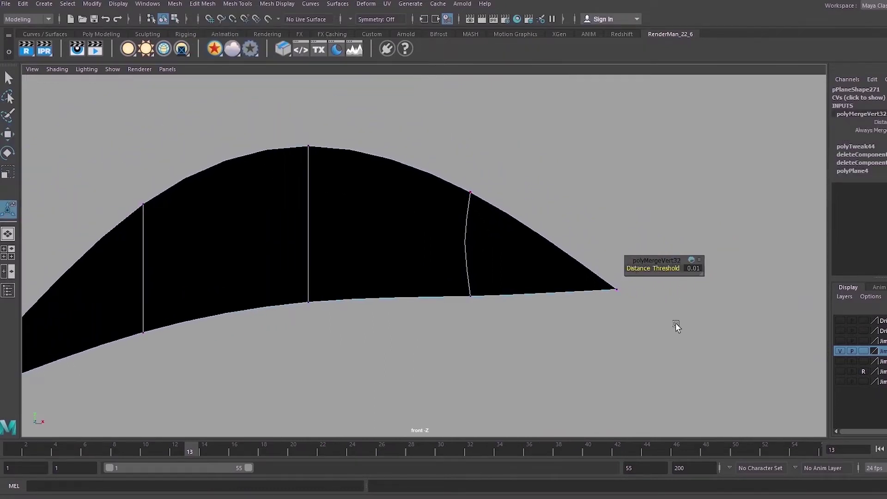
key(w)
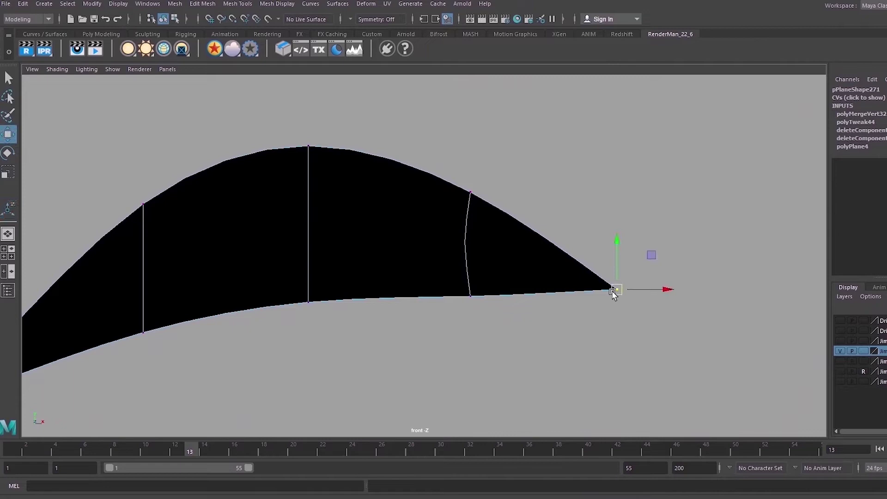
drag(615, 291, 664, 329)
Examine the two-tone flat oval, the black-bordered arch and the circle with the one-sided outline, including their wireframes
scroll(702, 274, down, 3)
alt+middle_drag(702, 274, 331, 302)
alt+middle_drag(588, 293, 336, 265)
alt+click(536, 274)
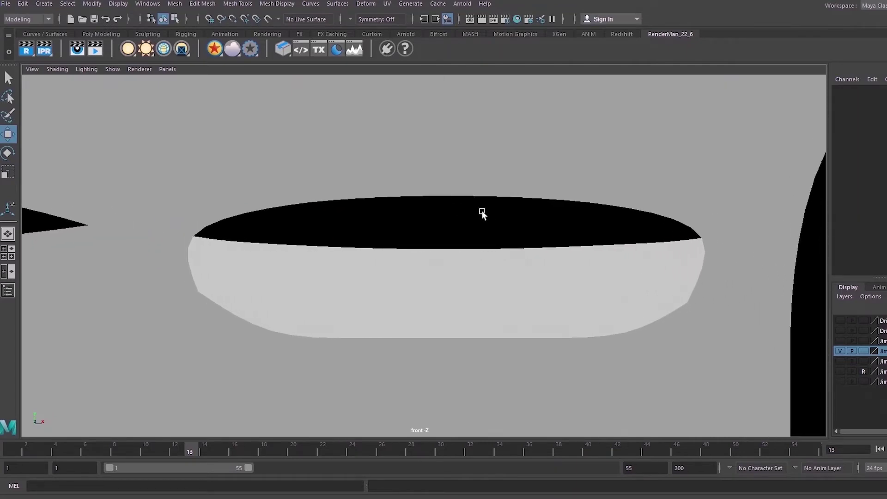
click(484, 212)
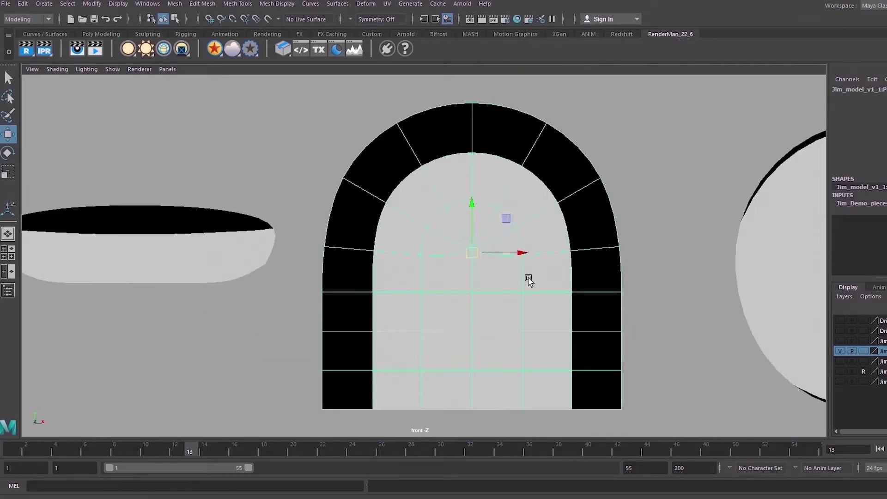
alt+right_drag(598, 382, 399, 359)
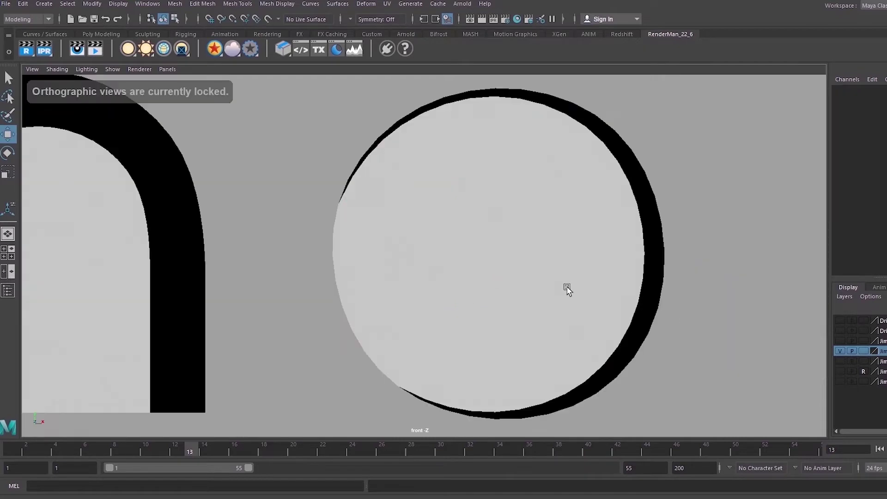
alt+middle_drag(546, 292, 513, 293)
click(514, 283)
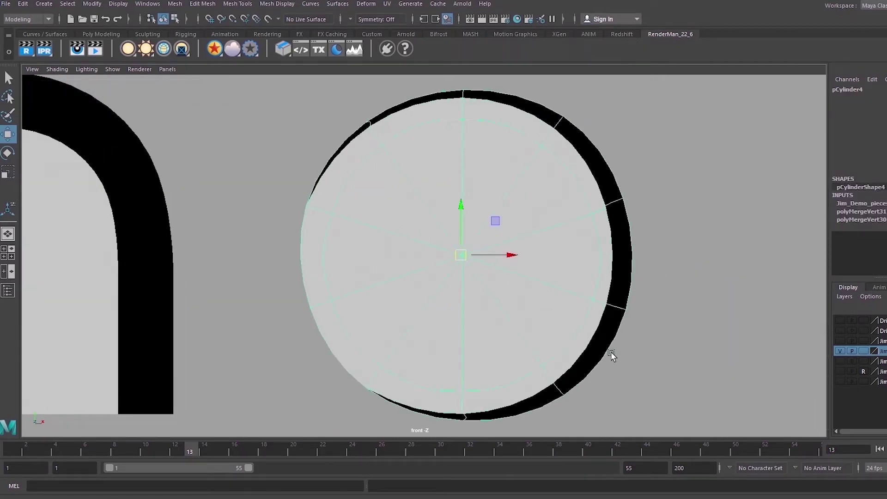
Examine the circle's one-sided outline and the separate finger pieces of the purple character's raised hand
scroll(326, 353, up, 1)
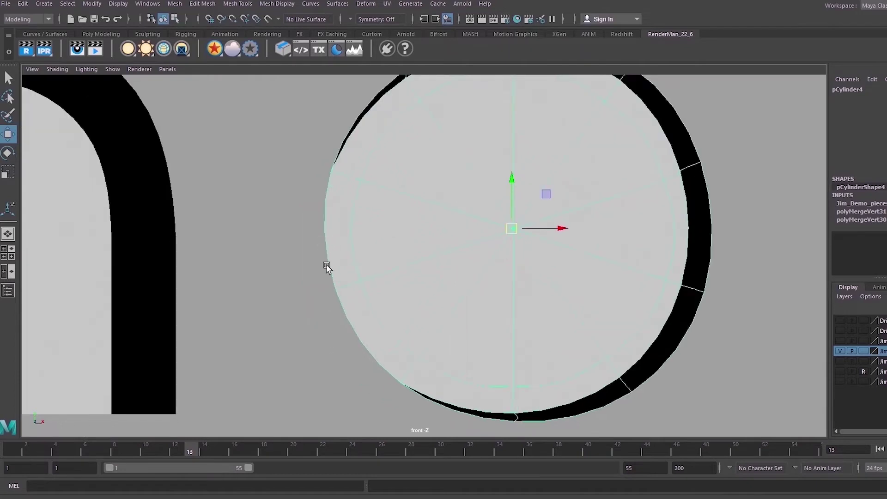
click(491, 416)
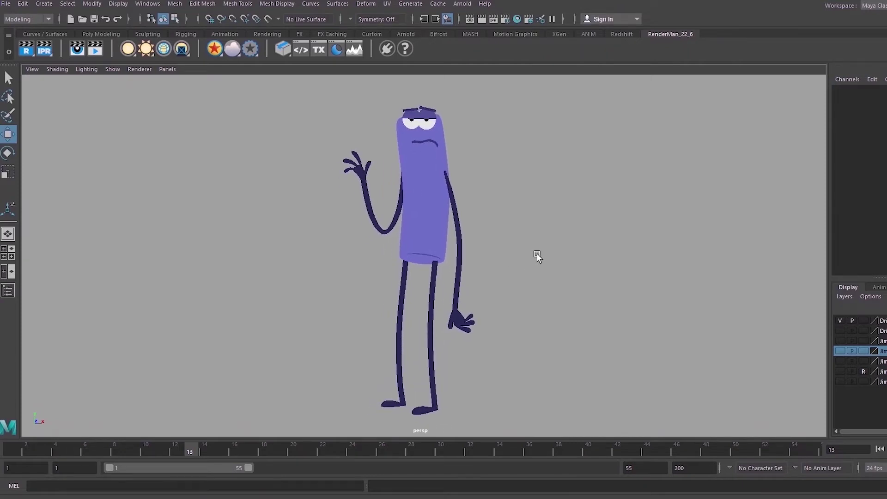
alt+drag(443, 253, 388, 253)
scroll(405, 217, up, 4)
alt+middle_drag(406, 218, 466, 332)
scroll(326, 211, up, 4)
alt+middle_drag(325, 212, 346, 258)
scroll(255, 143, up, 4)
alt+middle_drag(255, 143, 276, 166)
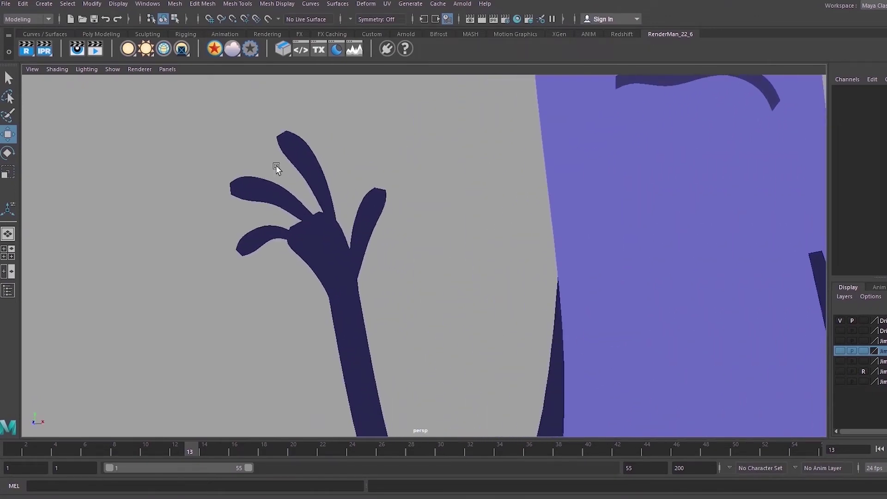
click(300, 157)
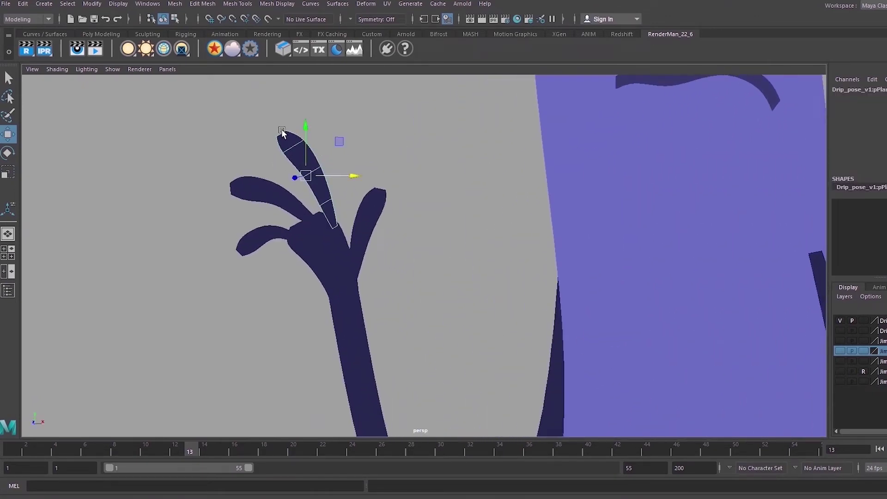
click(412, 233)
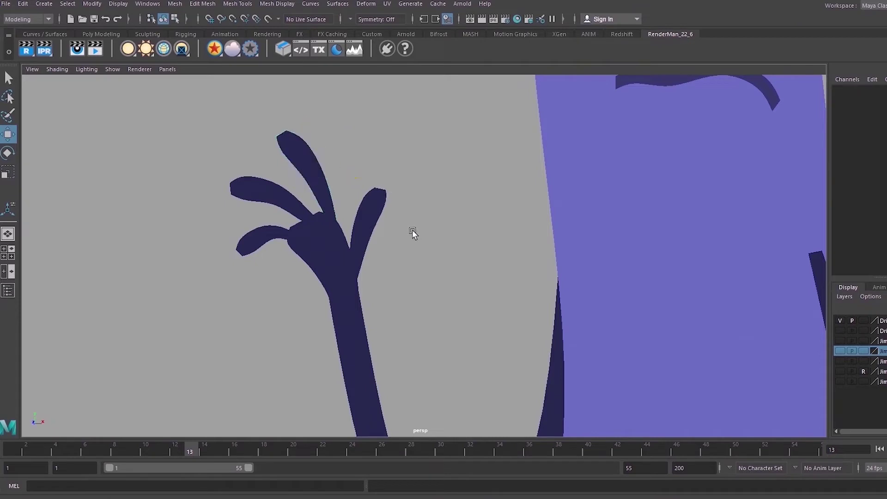
scroll(413, 234, down, 10)
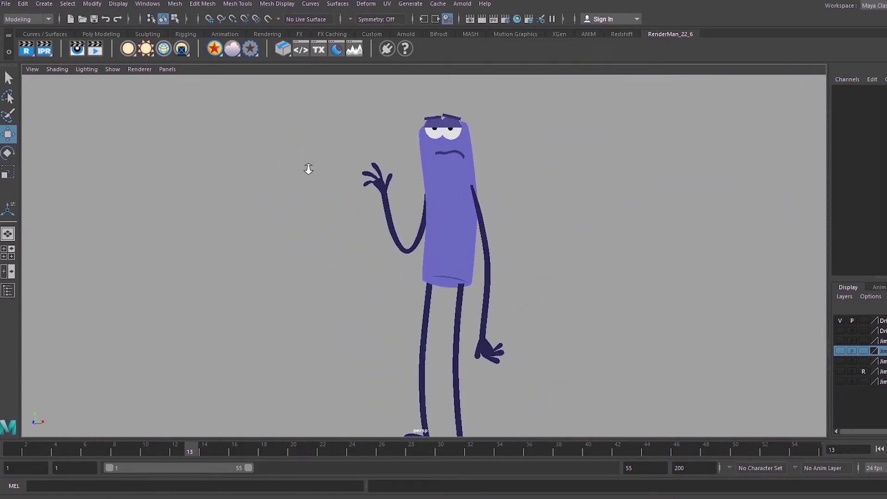
Select the purple character's torso to inspect its flat grid mesh
alt+middle_drag(309, 169, 283, 137)
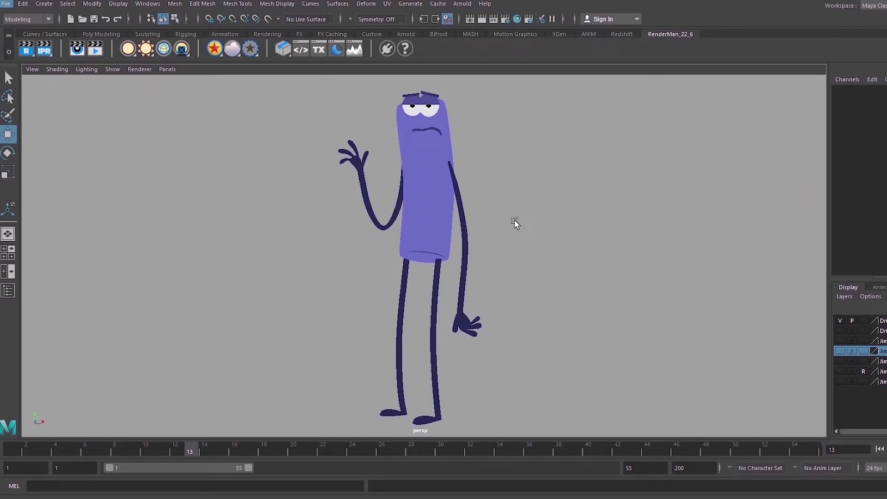
alt+right_drag(503, 216, 525, 224)
click(427, 204)
alt+middle_drag(426, 205, 410, 241)
alt+right_drag(410, 241, 505, 319)
alt+middle_drag(504, 319, 497, 359)
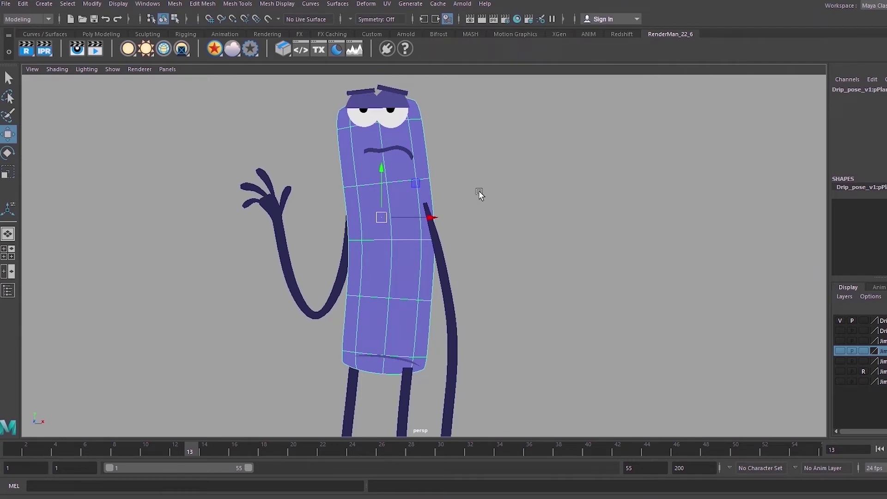
click(499, 206)
Select the thin curved crease strip at the base of the purple torso and examine its edges
alt+middle_drag(435, 288, 433, 192)
alt+right_drag(433, 192, 590, 285)
alt+middle_drag(591, 285, 606, 294)
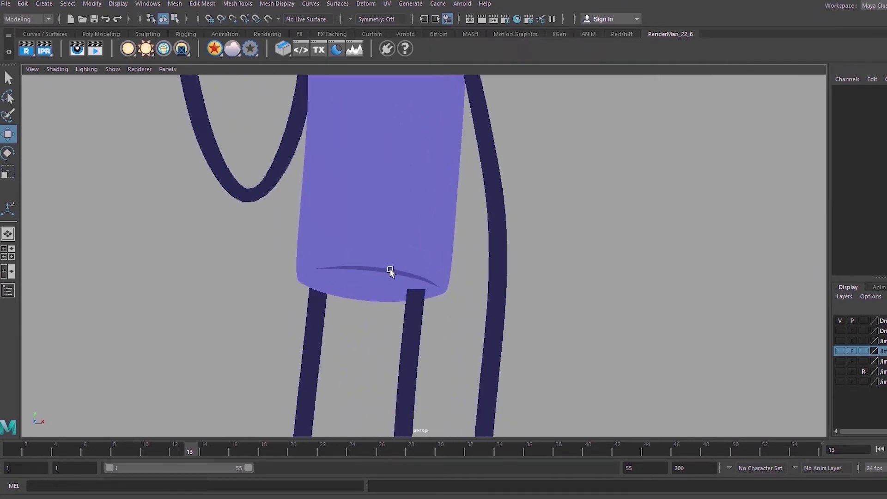
click(390, 271)
alt+right_drag(397, 297, 508, 318)
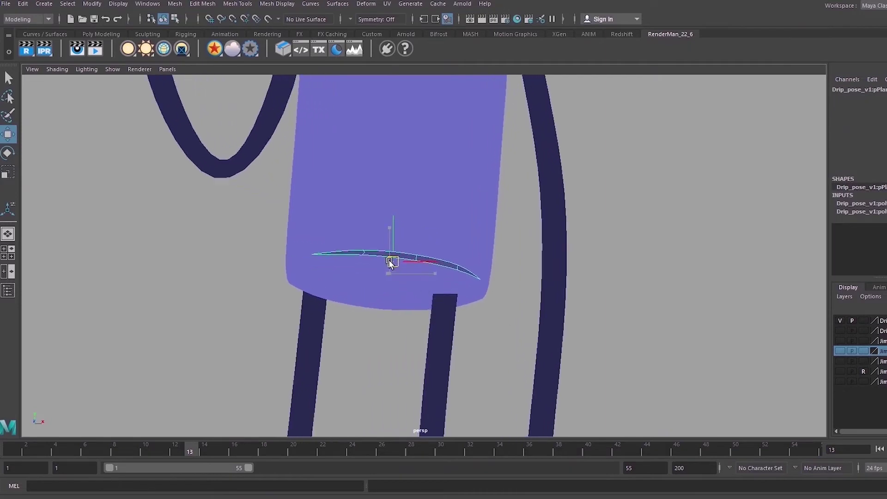
click(376, 274)
alt+right_drag(376, 273, 296, 264)
Nudge the uppermost finger of the purple character's lowered hand at its base and rotate it upward
key(e)
alt+middle_drag(471, 268, 465, 199)
alt+right_drag(500, 216, 541, 235)
alt+middle_drag(537, 236, 512, 234)
alt+right_drag(511, 234, 647, 315)
alt+middle_drag(587, 288, 568, 287)
click(545, 271)
key(w)
drag(514, 295, 519, 290)
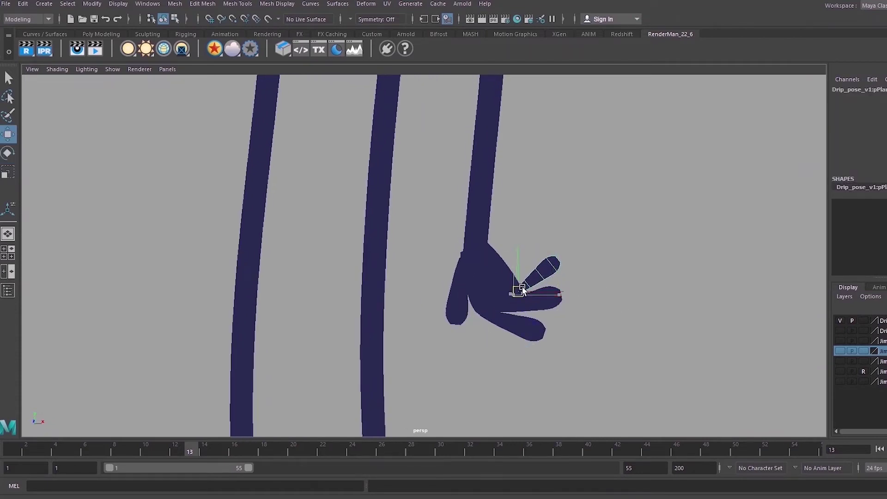
key(e)
drag(538, 250, 528, 245)
Swing the thumb of the purple character's lowered hand outward from the palm and shift its base slightly upward
click(462, 304)
drag(494, 282, 478, 295)
key(w)
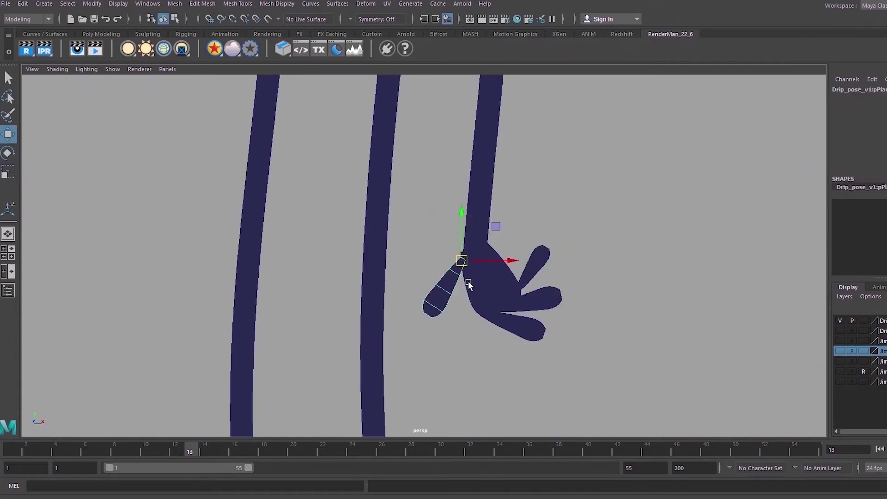
drag(462, 259, 462, 254)
click(590, 202)
scroll(446, 235, down, 10)
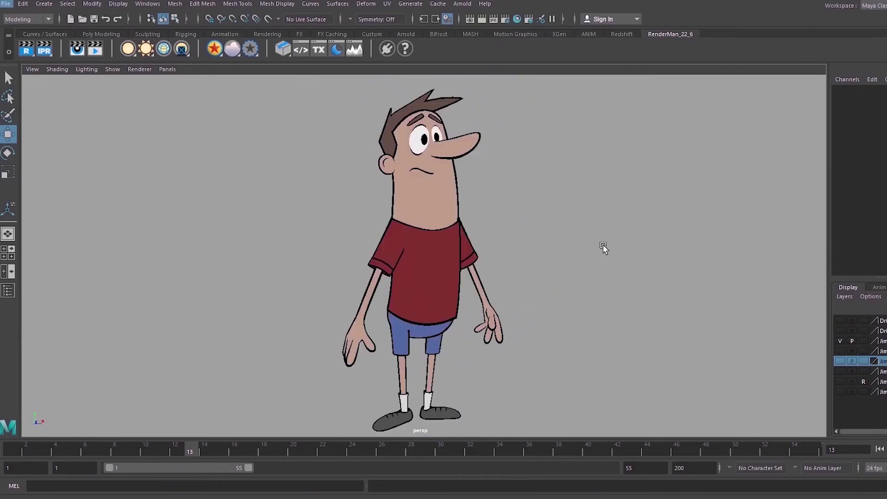
Select all pieces of the red-shirted character and examine their wireframes
alt+middle_drag(585, 250, 569, 248)
drag(484, 402, 485, 402)
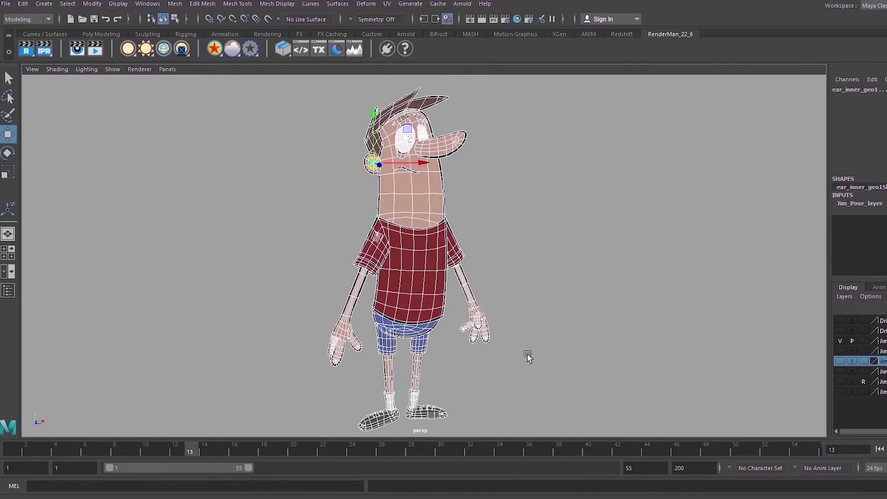
alt+middle_drag(547, 281, 540, 312)
alt+right_drag(532, 285, 568, 310)
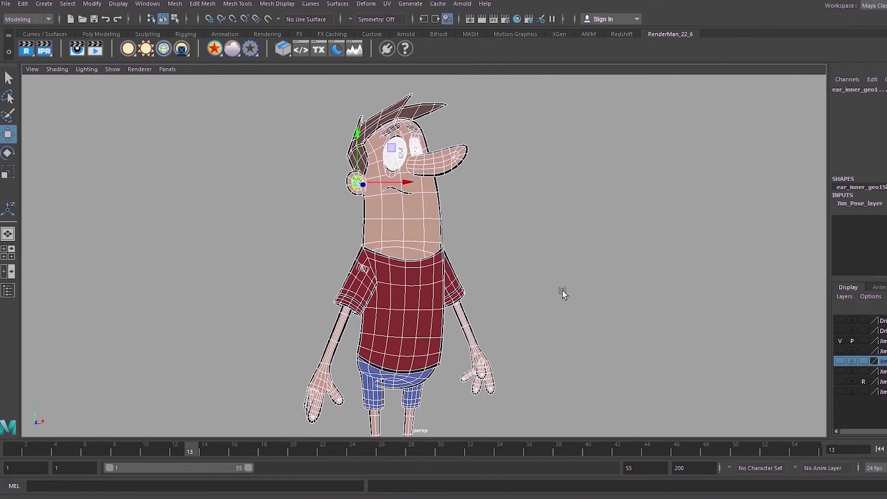
alt+drag(563, 291, 541, 297)
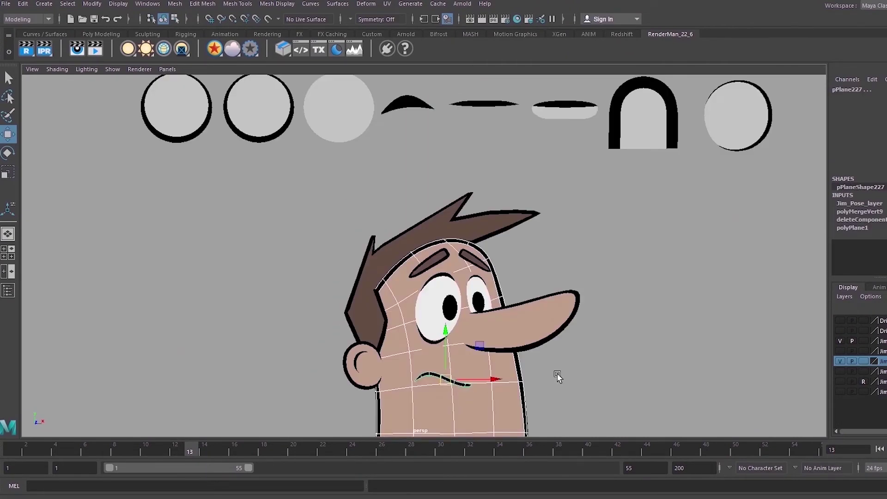
Move the character's mouth, nose and index finger pieces up beneath the row of demo shapes for comparison
click(437, 378)
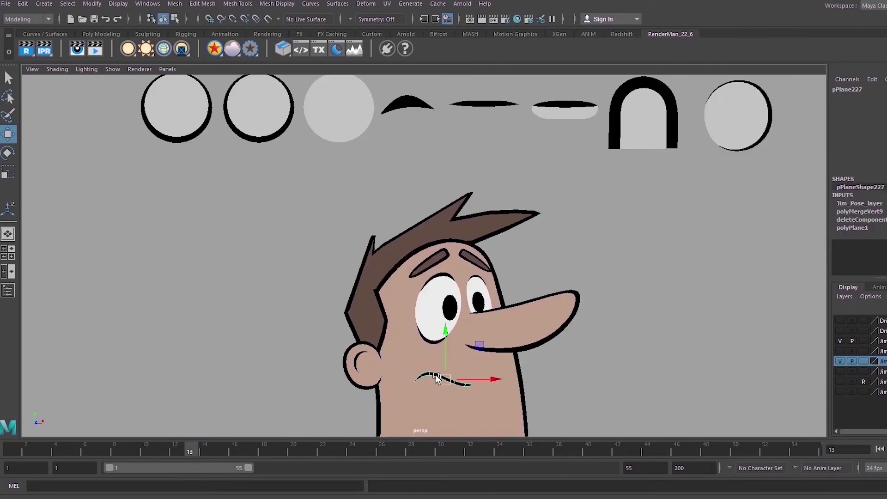
drag(424, 222, 414, 135)
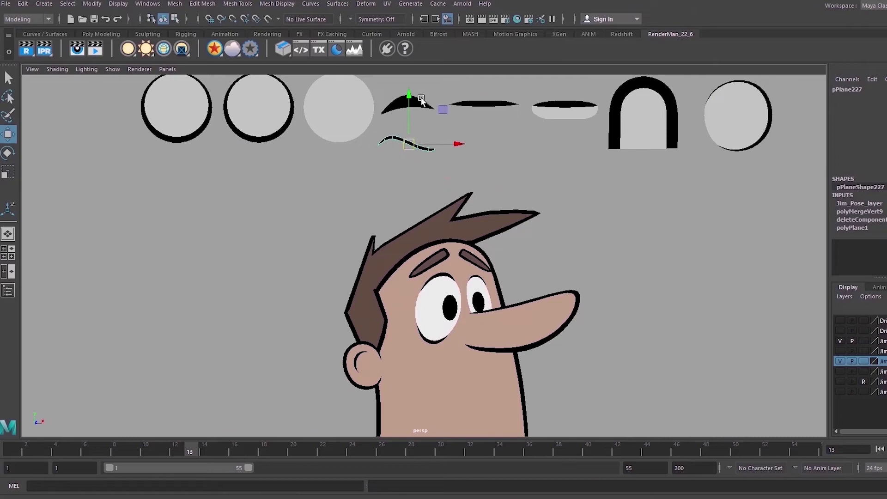
click(419, 319)
drag(419, 318, 522, 138)
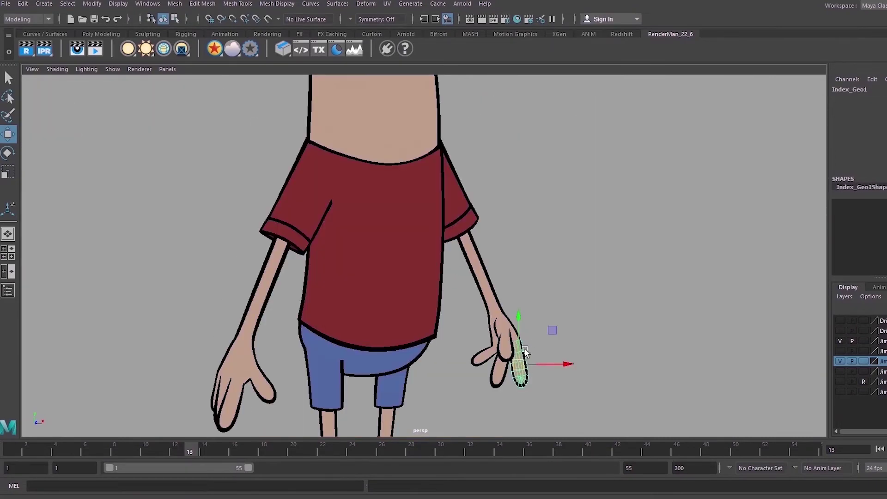
drag(526, 353, 534, 149)
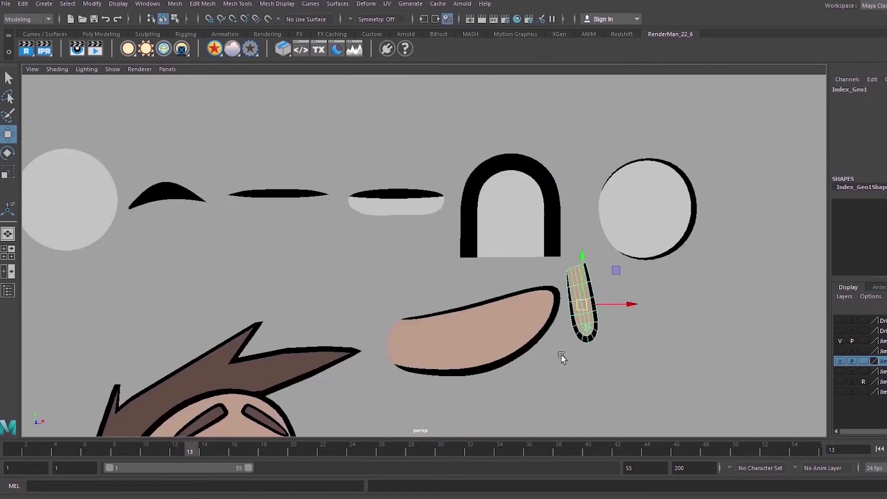
click(545, 303)
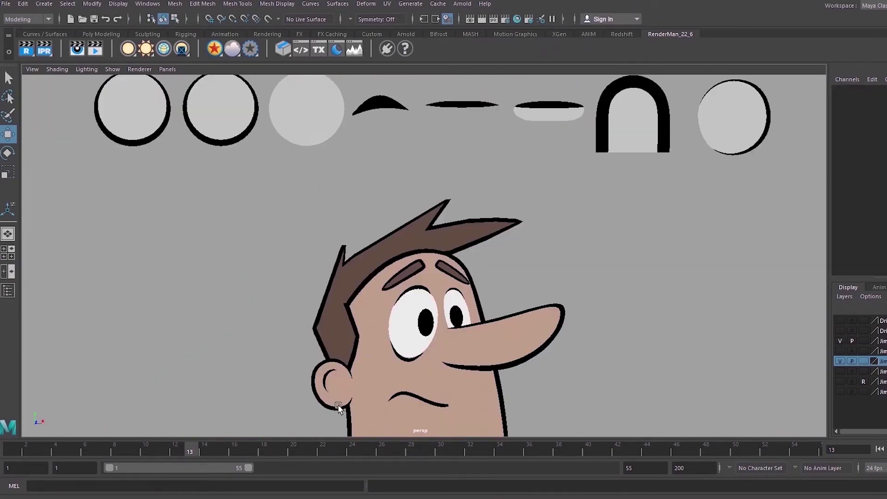
Move the character's ear piece up beneath the circle with the one-sided outline for comparison
click(337, 358)
drag(338, 358, 653, 228)
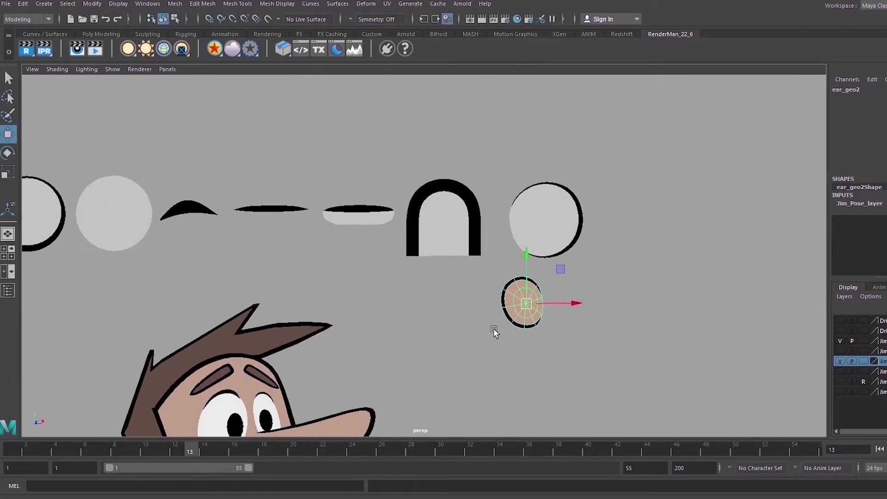
scroll(493, 332, up, 3)
click(606, 237)
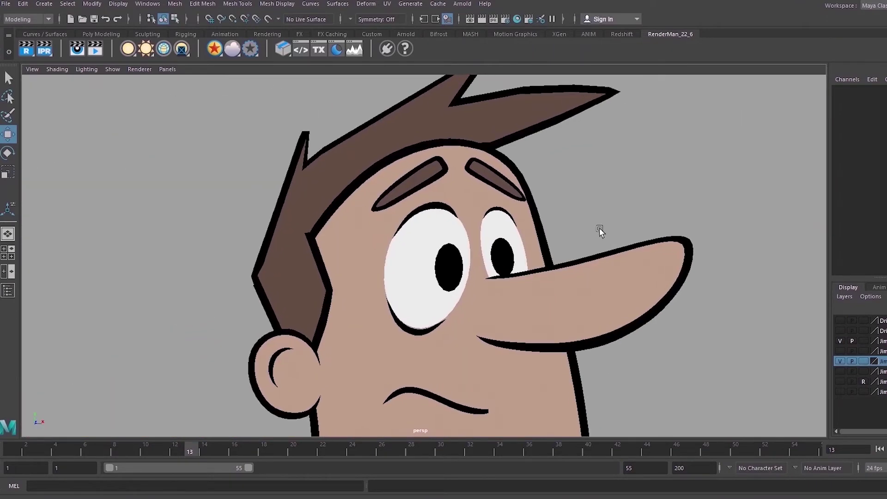
Move the large eye's upper and lower lid pieces off the face to beneath the two-tone oval for comparison
alt+middle_drag(600, 222, 573, 223)
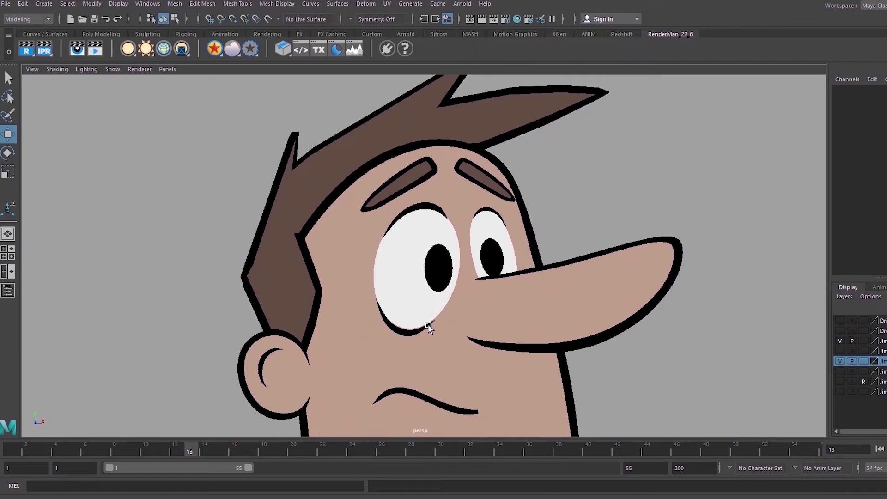
click(424, 303)
alt+right_drag(422, 332, 160, 364)
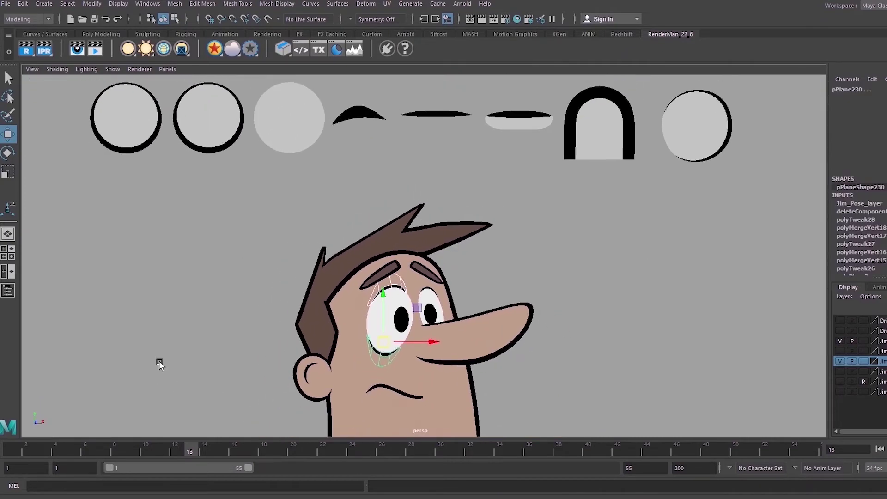
drag(384, 342, 523, 203)
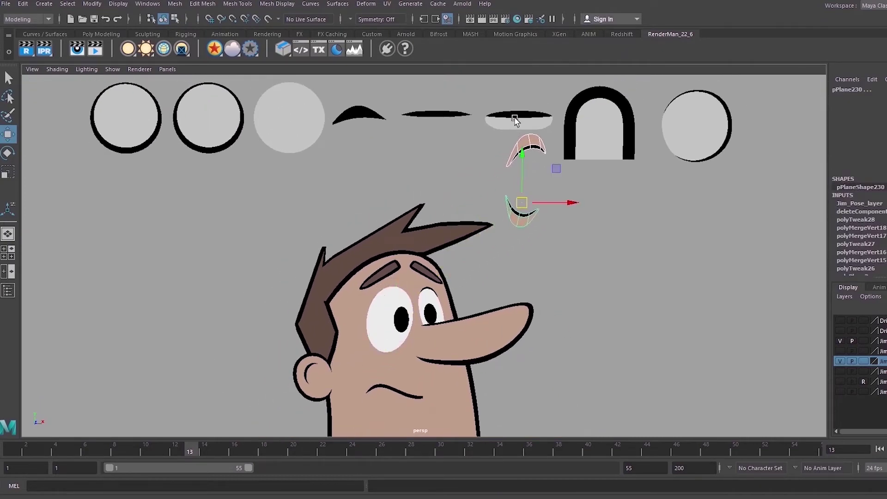
shift+click(517, 120)
Raise the left and middle vertices of the large eye's lower lid to reshape its curve over the eye
alt+middle_drag(507, 220, 496, 251)
alt+right_drag(496, 251, 552, 282)
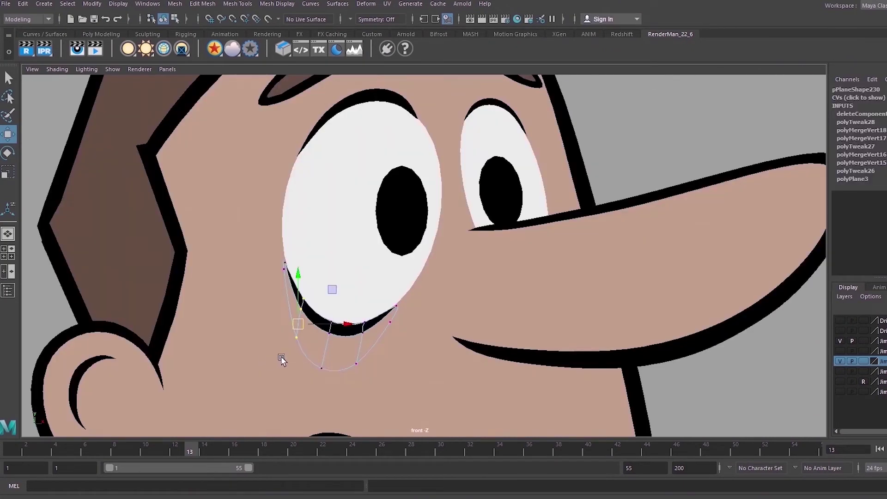
drag(298, 324, 305, 289)
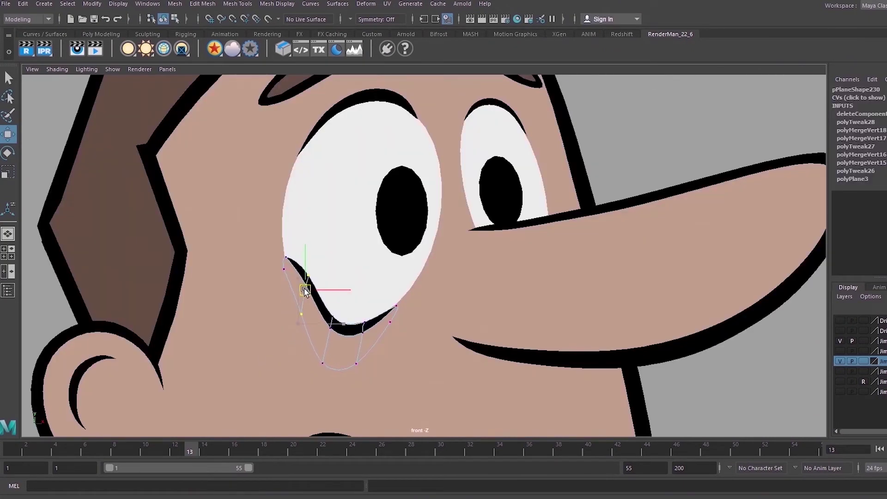
drag(306, 381, 338, 302)
drag(329, 346, 330, 318)
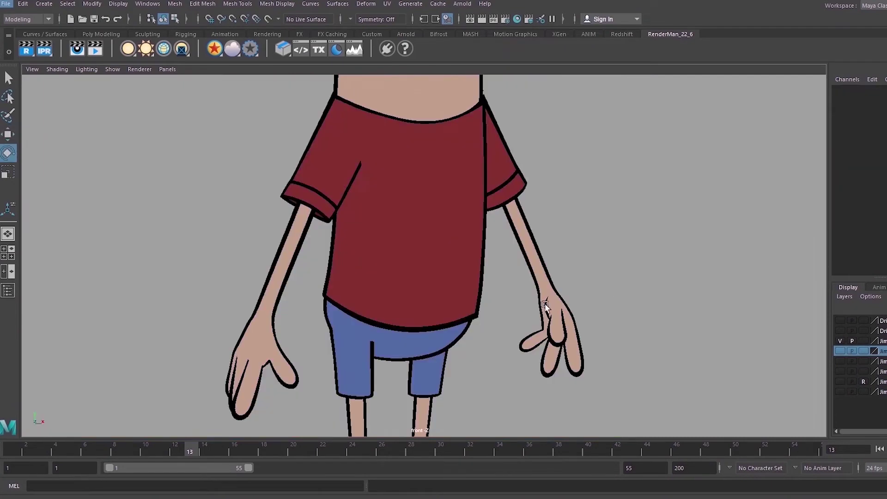
Inspect the rounded torso piece's mesh and try to adjust the lower-right vertices of the middle torso piece
click(406, 275)
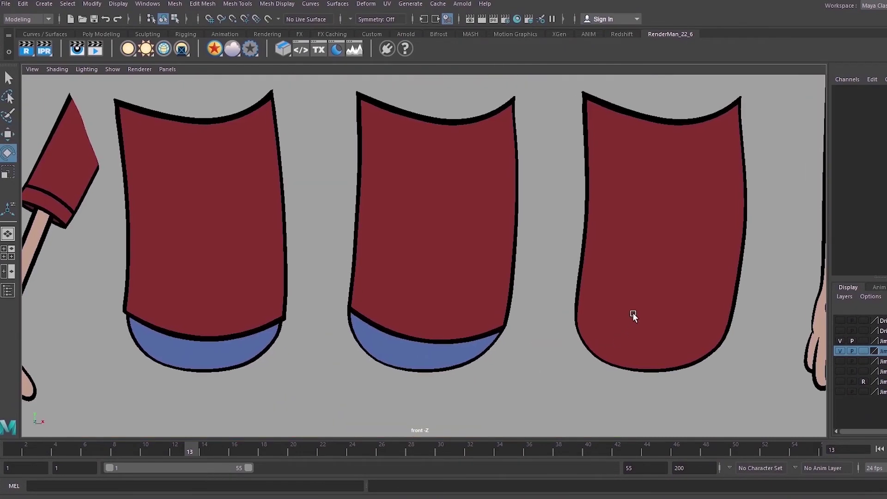
click(642, 309)
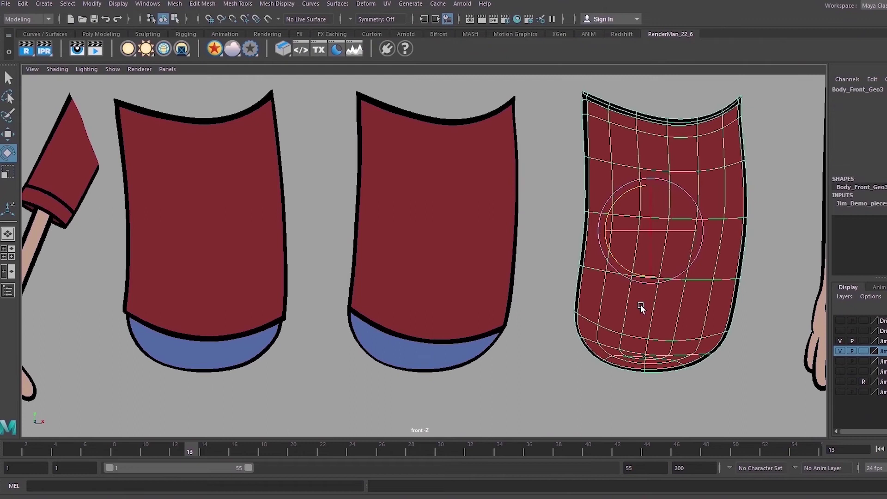
click(474, 328)
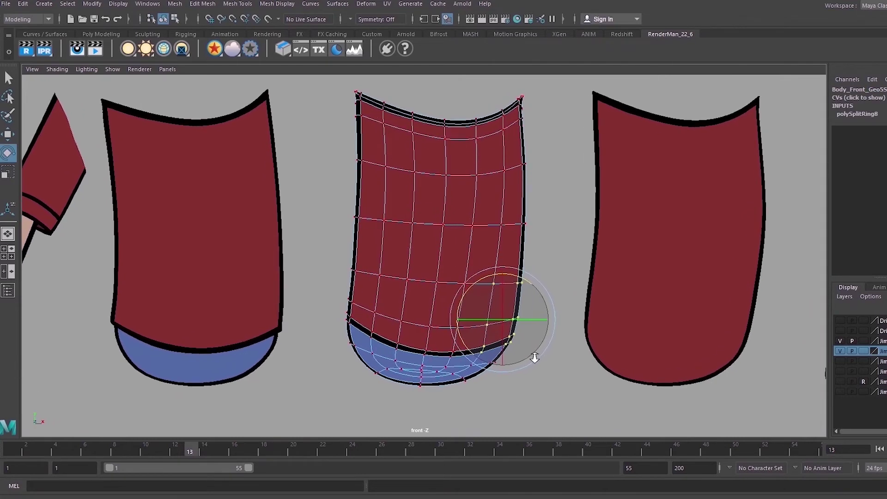
mouse_move(507, 324)
mouse_down()
mouse_move(512, 309)
mouse_move(505, 317)
mouse_move(499, 295)
mouse_move(508, 294)
mouse_move(504, 309)
mouse_up()
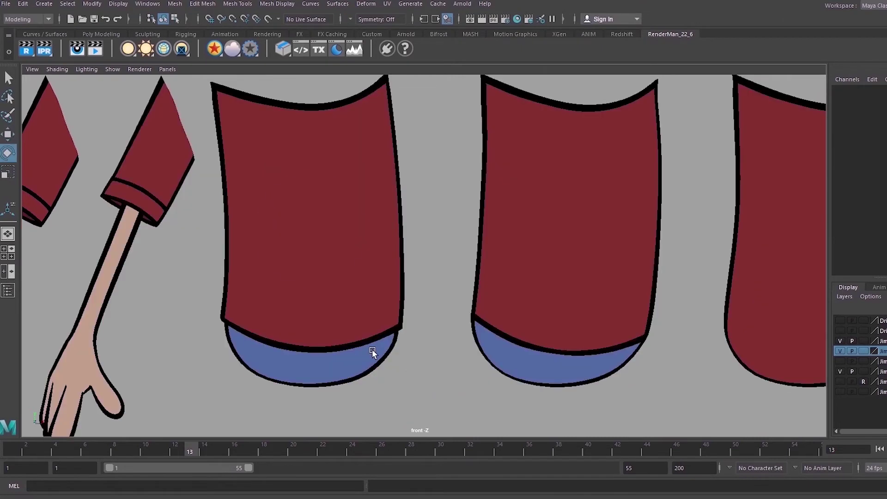
Examine how the shirt and blue lower section form one body on the left torso piece and the shaded cylindrical body
click(372, 350)
click(382, 291)
mouse_move(350, 299)
mouse_down()
mouse_move(358, 303)
mouse_move(347, 300)
mouse_move(344, 315)
mouse_up()
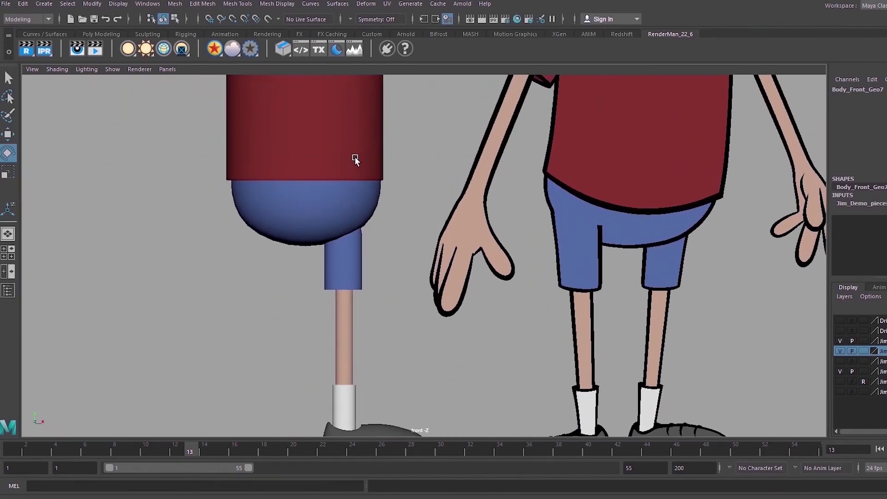
click(355, 159)
alt+middle_drag(356, 158, 368, 144)
drag(342, 132, 348, 139)
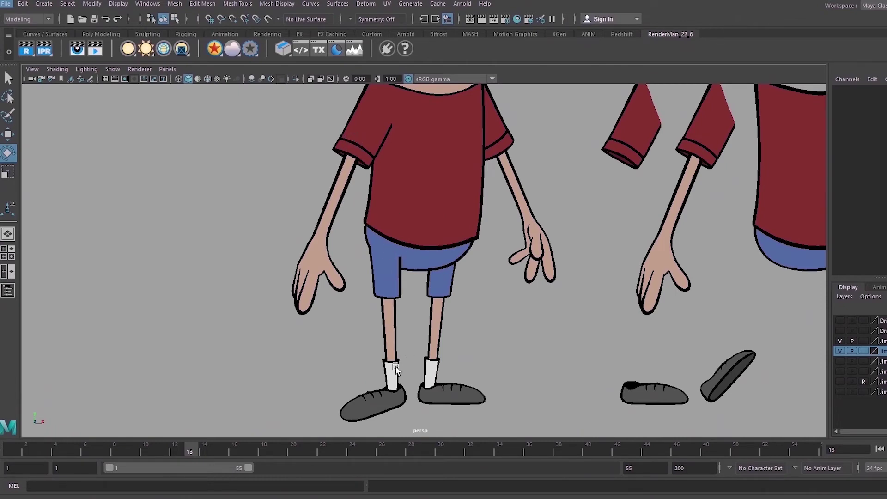
Examine the sleeve cuffs and the openings of the shorts on the character and its detached pieces from the front and back
alt+middle_drag(595, 222, 442, 283)
alt+right_drag(442, 282, 571, 351)
alt+middle_drag(596, 248, 501, 253)
alt+right_drag(501, 254, 539, 274)
alt+drag(390, 247, 581, 235)
alt+right_drag(580, 236, 453, 214)
alt+drag(453, 214, 470, 178)
scroll(699, 289, down, 3)
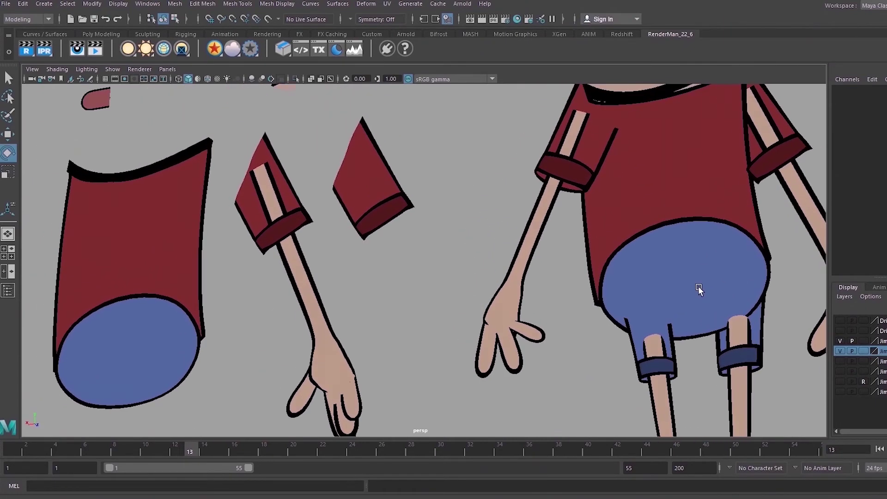
Move the left detached sleeve piece up and away from its dark inner cuff to show the two layers
scroll(484, 236, up, 5)
click(475, 185)
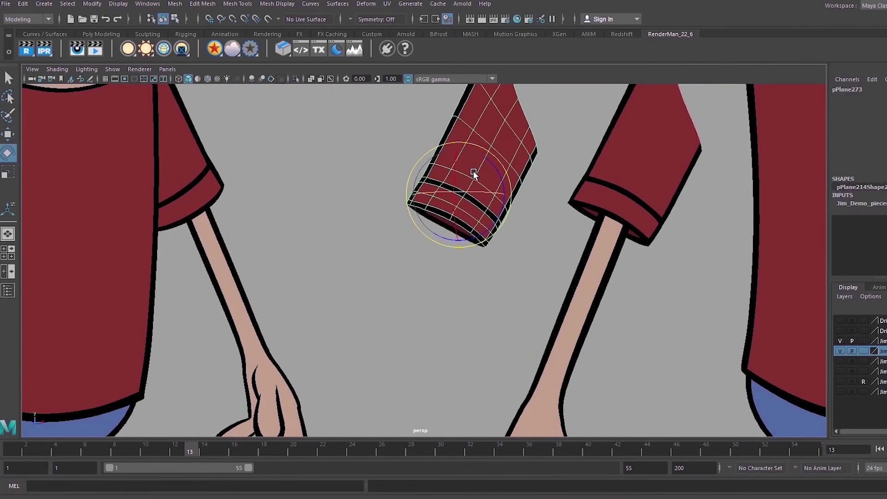
key(w)
alt+drag(474, 171, 498, 164)
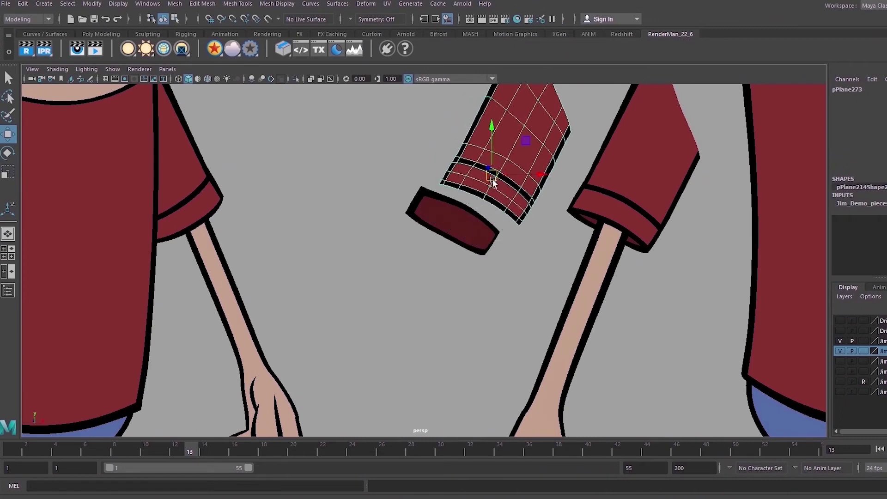
click(460, 234)
alt+drag(462, 234, 588, 216)
alt+middle_drag(515, 342, 484, 342)
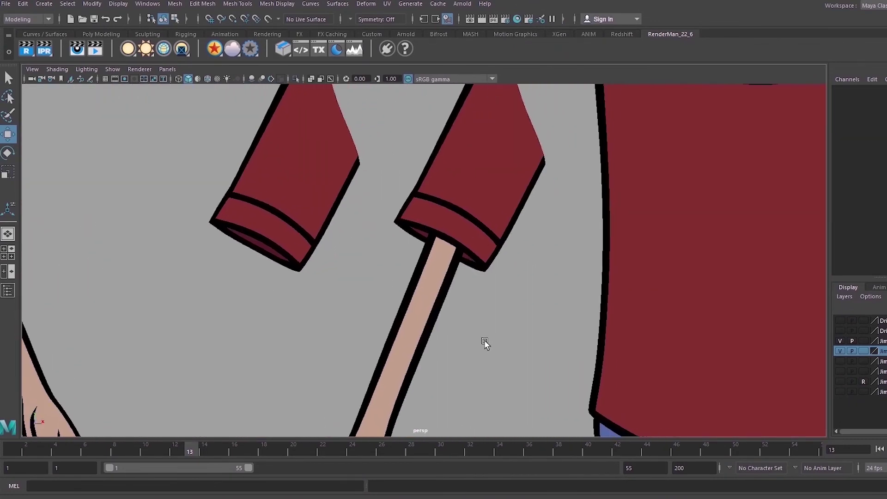
Shift the dark inner cuff piece slightly within the opening of the left detached sleeve
alt+right_drag(483, 343, 499, 318)
click(487, 237)
alt+middle_drag(472, 248, 454, 255)
alt+drag(453, 255, 482, 245)
click(141, 255)
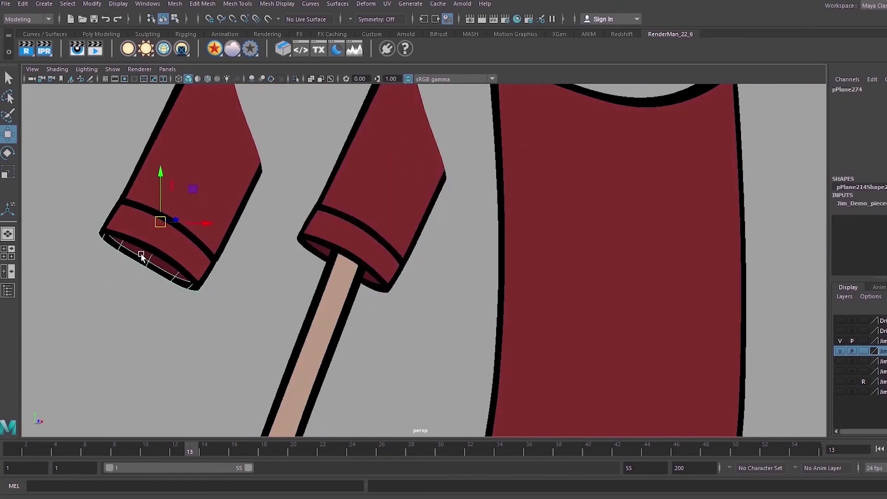
drag(201, 225, 194, 223)
click(232, 360)
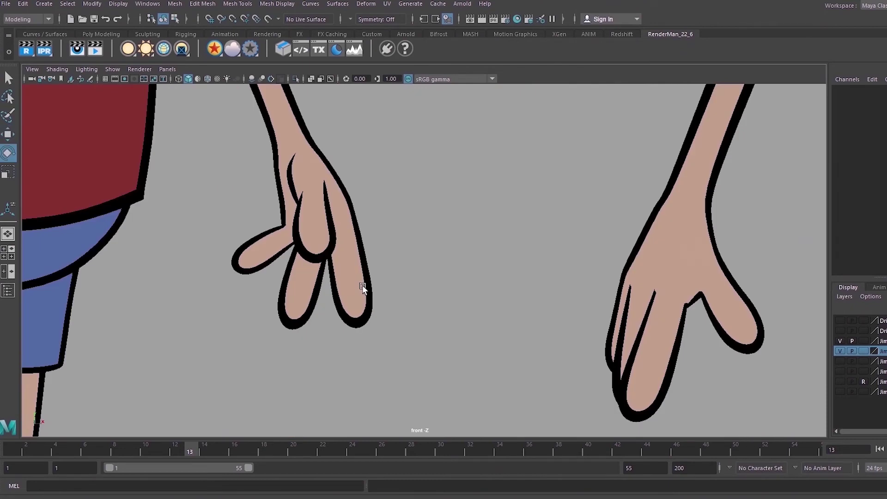
Pull the index finger piece off the character's hand beside the shorts to show that it is separate
click(358, 296)
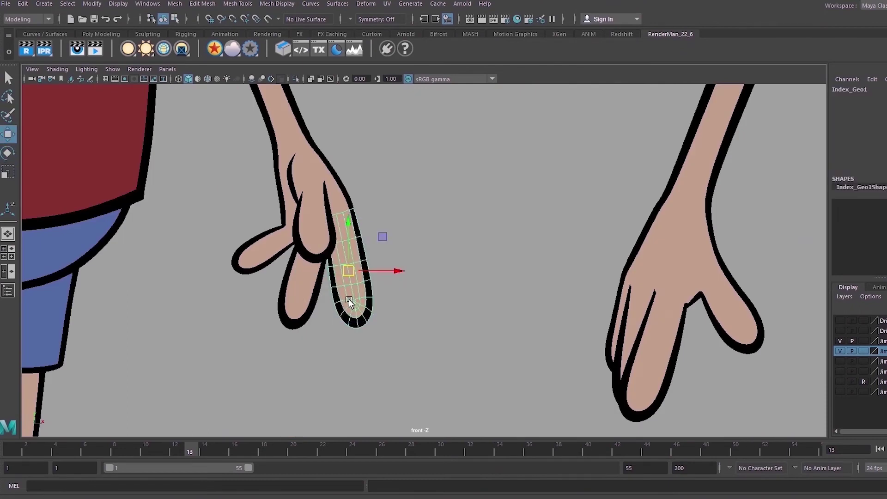
drag(352, 269, 415, 269)
click(363, 318)
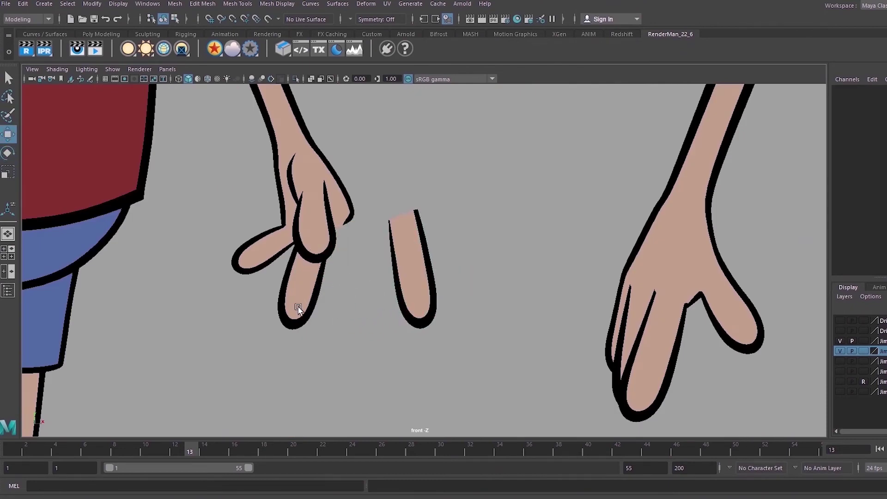
Rotate and reposition the middle finger of that hand so it angles outward toward the shorts
click(299, 308)
drag(304, 275, 328, 290)
key(e)
key(w)
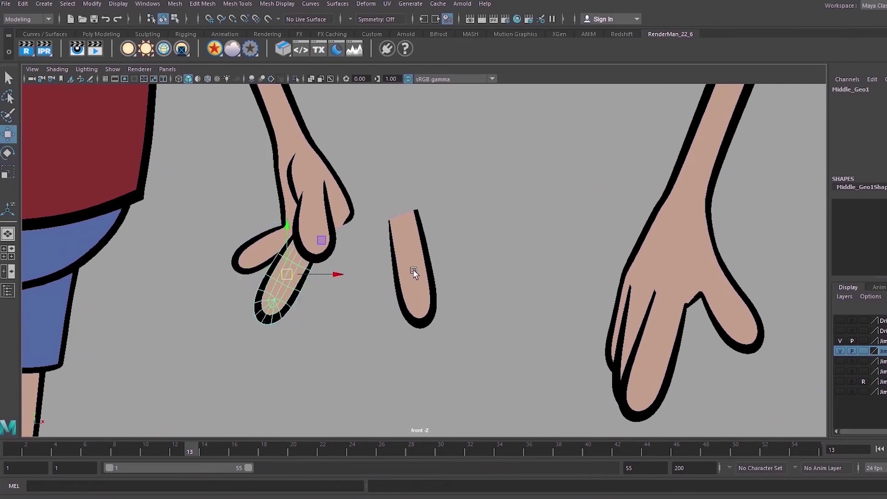
Reattach the index finger to the palm and rotate it so it points nearly straight down
click(413, 272)
drag(413, 268, 336, 265)
key(e)
key(w)
click(385, 253)
Rotate the thumb piece slightly and shift it toward the middle finger on the same hand
click(306, 222)
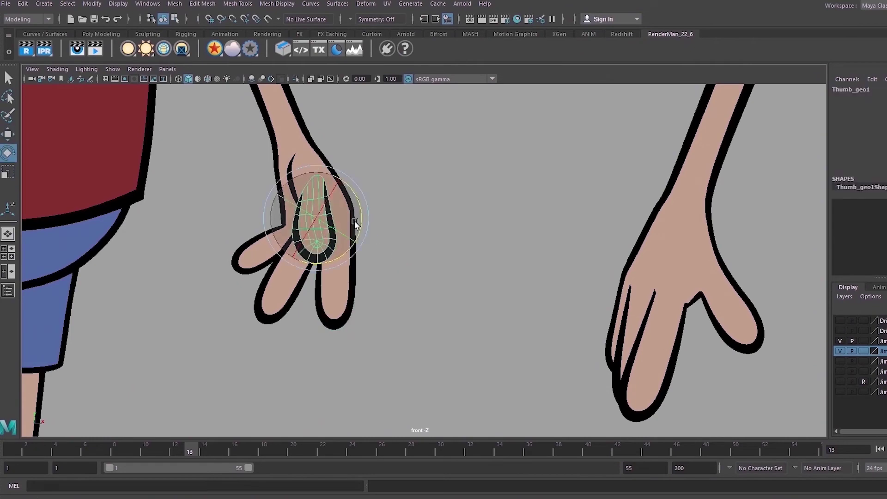
drag(307, 221, 310, 229)
click(393, 249)
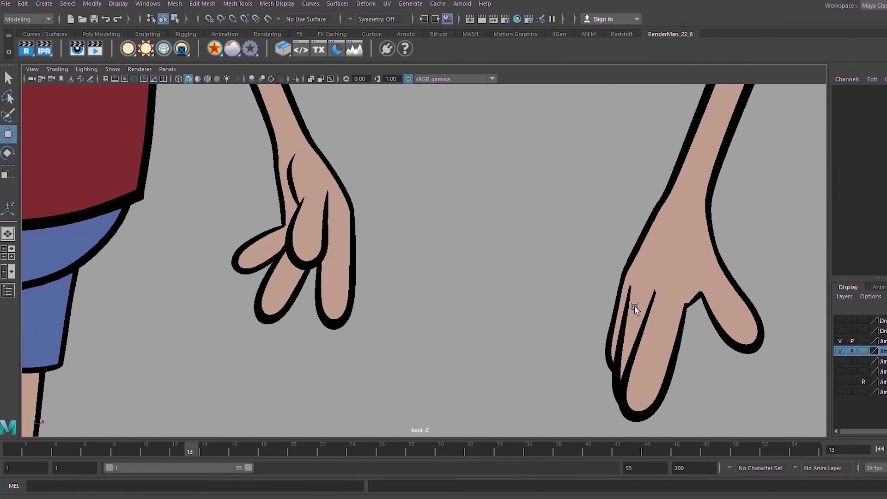
Examine the row of six arm pieces with their different hand poses beside the torso variants
alt+right_drag(636, 310, 458, 304)
alt+middle_drag(458, 304, 409, 309)
alt+drag(408, 309, 416, 315)
alt+middle_drag(707, 315, 323, 370)
alt+right_drag(545, 370, 468, 377)
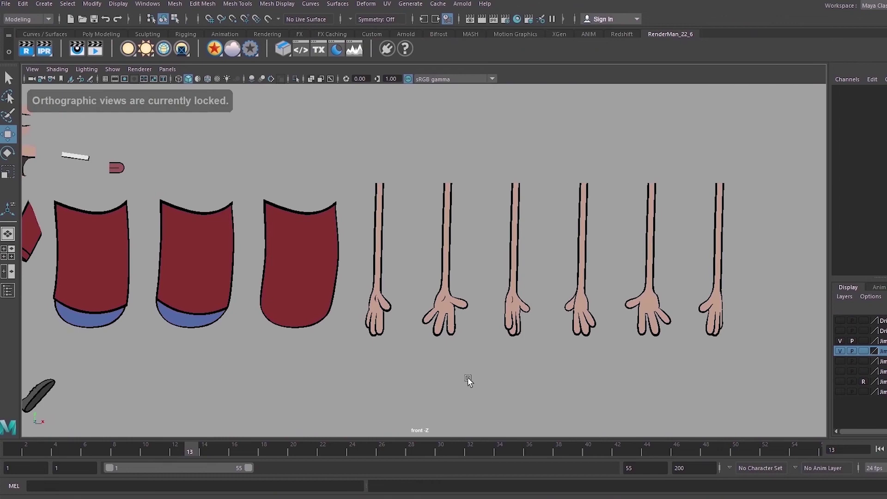
alt+middle_drag(530, 365, 475, 349)
alt+right_drag(476, 349, 629, 437)
alt+middle_drag(555, 381, 506, 384)
alt+right_drag(505, 384, 555, 410)
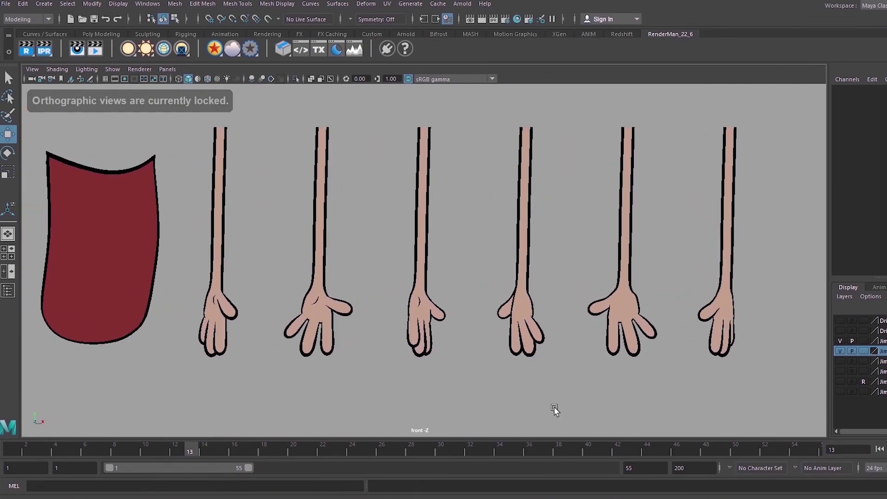
alt+right_drag(532, 359, 556, 378)
alt+middle_drag(556, 379, 532, 385)
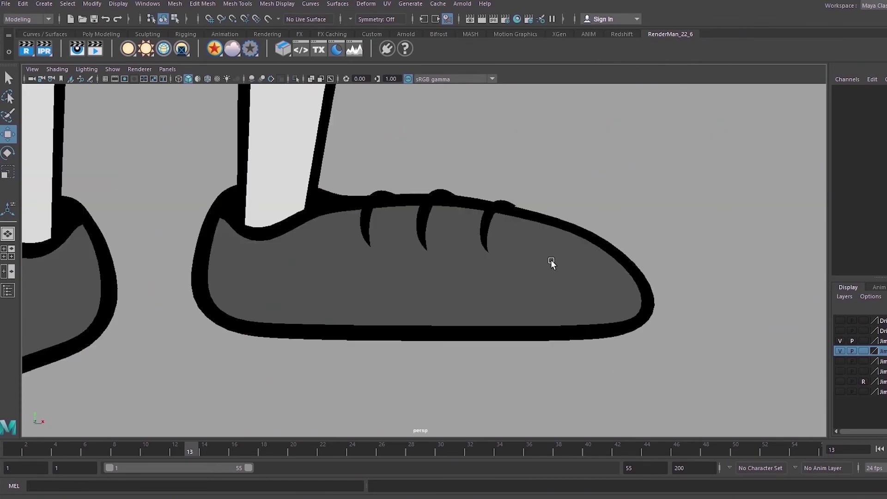
Inspect the mesh and lace details of the character's shoe and compare it with the detached side-view and sole-view shoes
click(551, 260)
alt+middle_drag(556, 278, 533, 273)
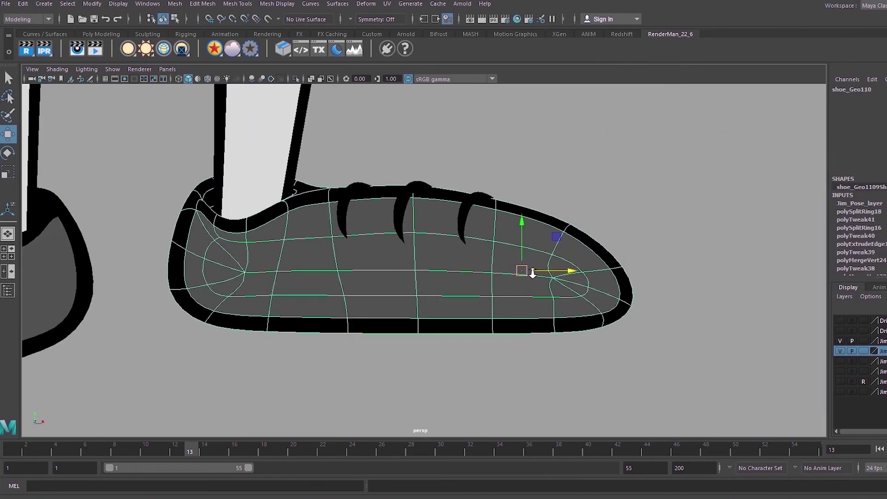
alt+right_drag(533, 273, 540, 271)
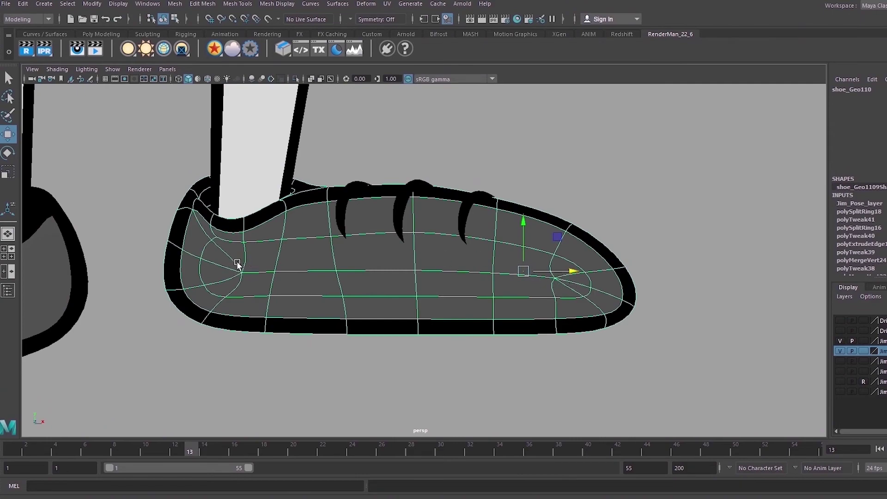
mouse_move(237, 264)
alt+mouse_down()
mouse_move(301, 268)
mouse_move(307, 289)
mouse_move(260, 299)
mouse_move(204, 291)
mouse_move(256, 255)
mouse_move(232, 257)
alt+mouse_up()
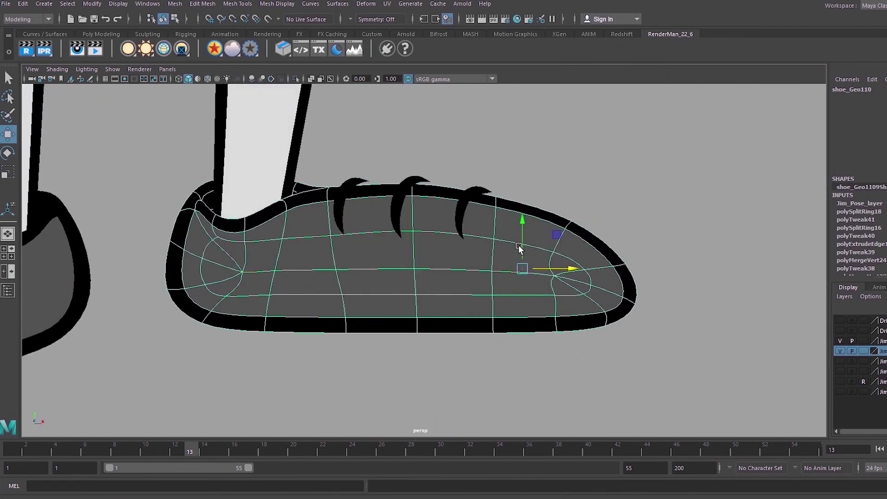
click(599, 147)
alt+right_drag(658, 242, 438, 240)
alt+middle_drag(520, 256, 479, 247)
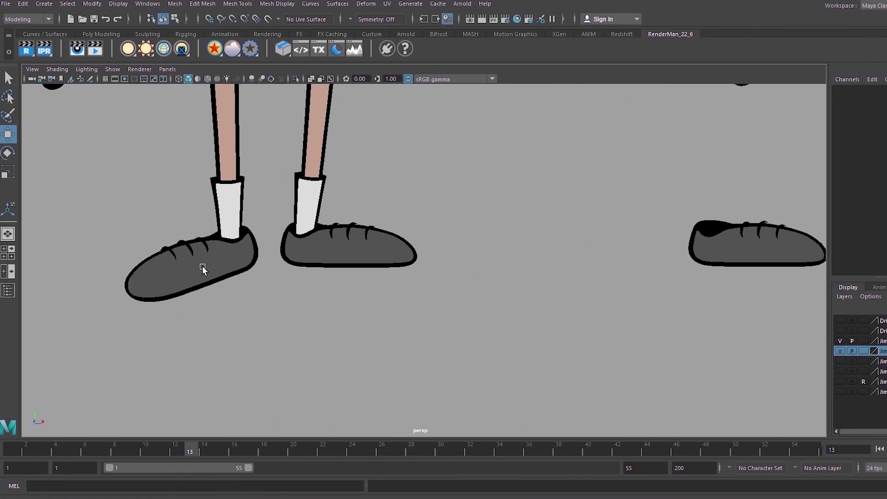
alt+middle_drag(670, 305, 504, 319)
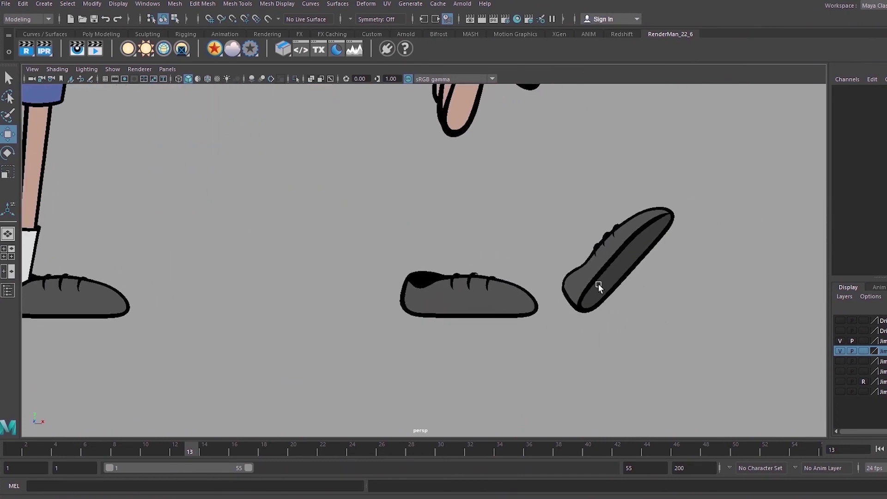
Move the closed mouth line off the face and place the dark open mouth shape beneath the nose instead
click(346, 223)
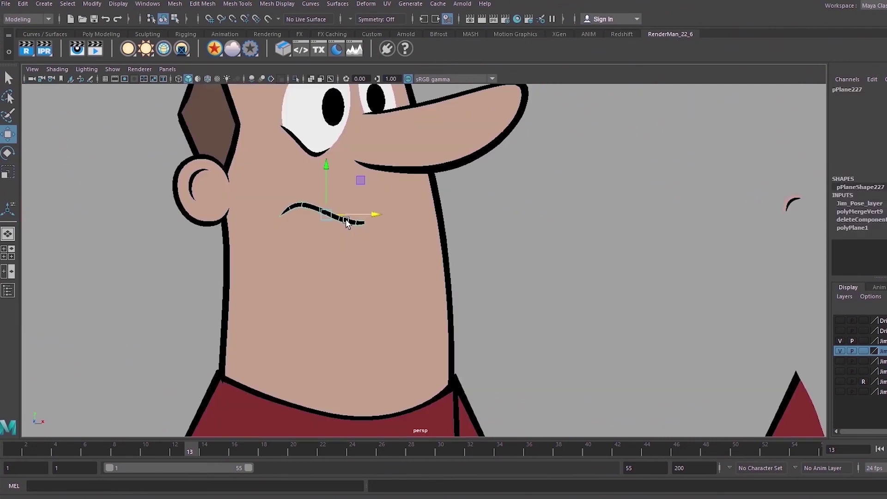
drag(329, 218, 188, 250)
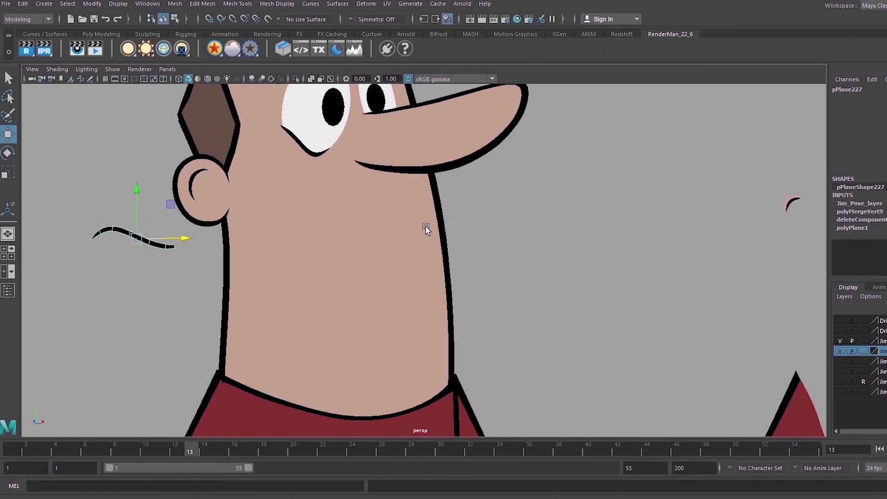
alt+right_drag(494, 237, 394, 236)
alt+middle_drag(394, 236, 311, 259)
scroll(640, 249, down, 1)
click(664, 257)
alt+drag(656, 271, 388, 291)
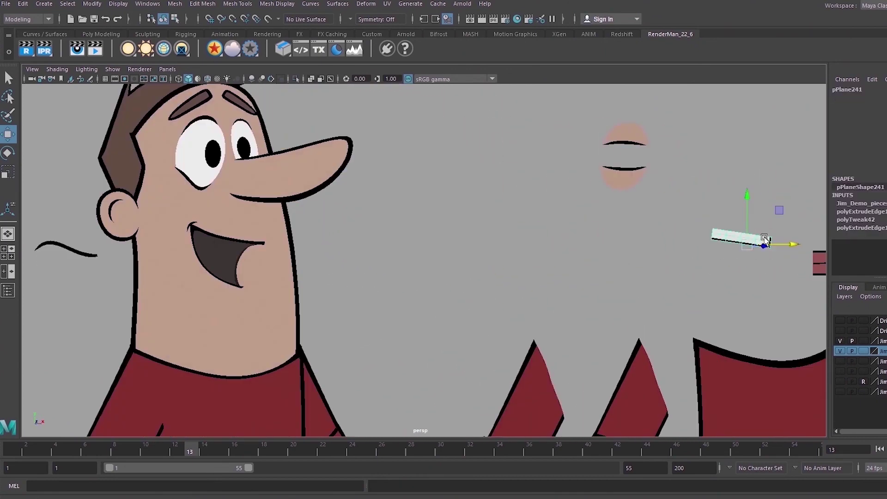
Place the white teeth strip and the tongue inside the open mouth, rotating the tongue to follow the mouth's shape
drag(786, 249, 284, 259)
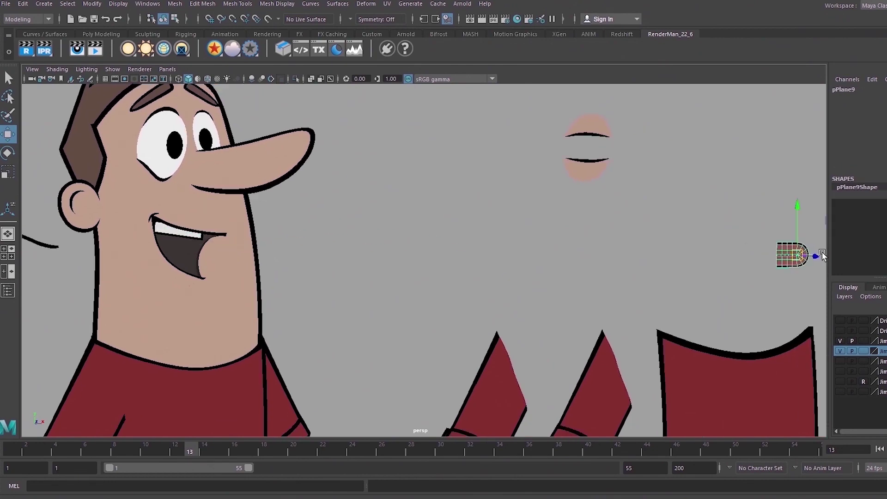
drag(793, 253, 187, 259)
key(e)
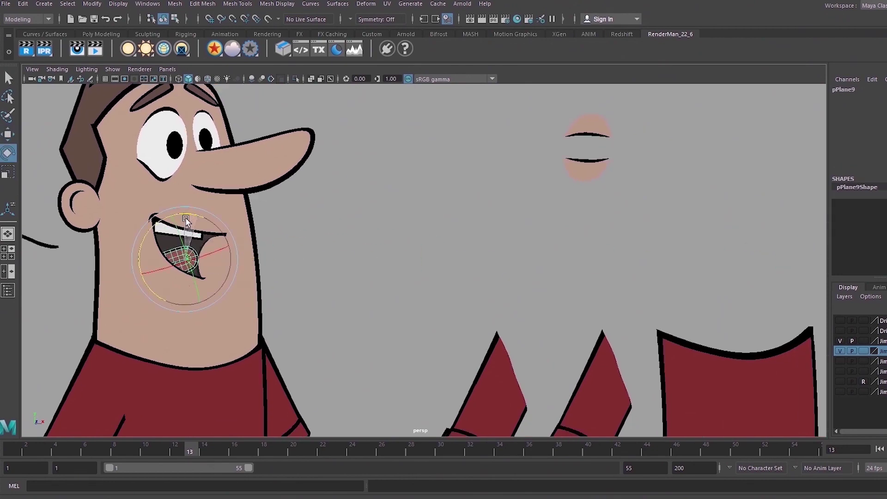
click(354, 248)
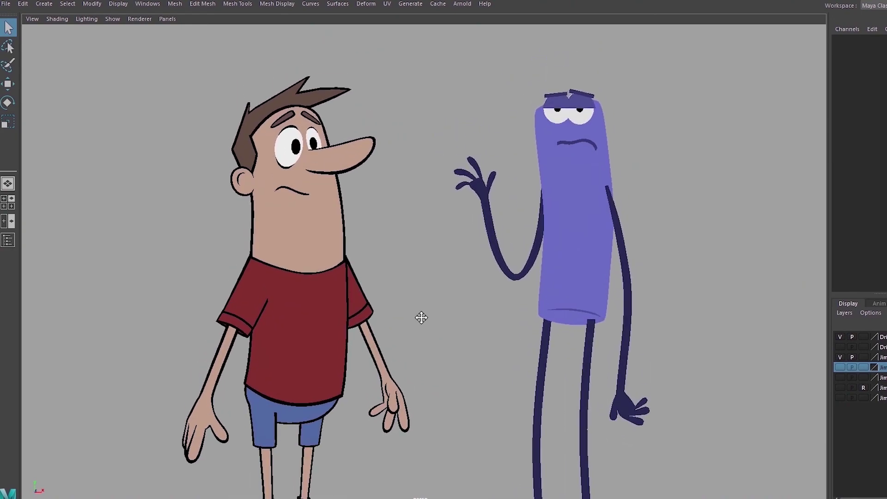
Examine the outlined man and the purple character side by side, up close and at an angle
alt+right_drag(421, 317, 496, 371)
alt+middle_drag(433, 265, 437, 319)
alt+right_drag(437, 319, 456, 329)
alt+drag(456, 330, 466, 326)
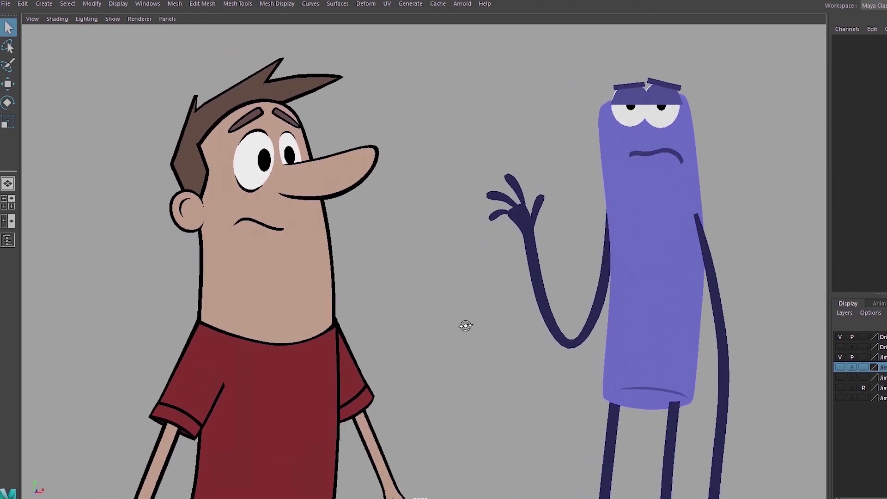
alt+right_drag(466, 326, 370, 280)
alt+middle_drag(370, 279, 376, 182)
alt+right_drag(376, 182, 341, 188)
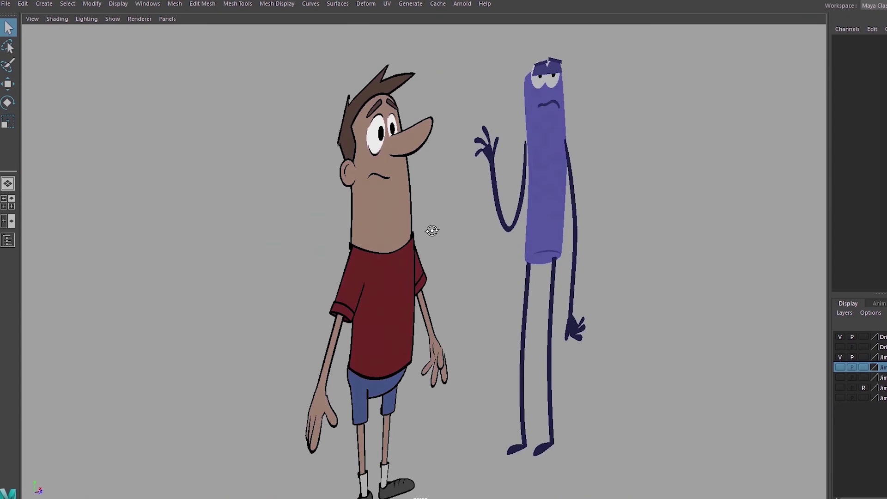